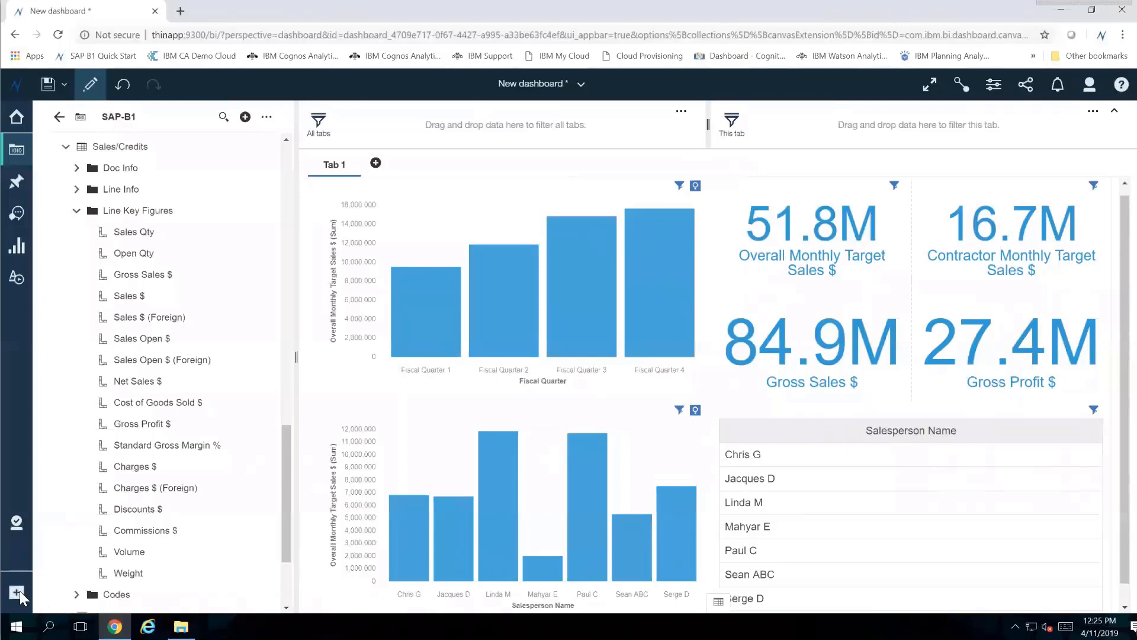
Create a new report based on the Blank template
click(18, 593)
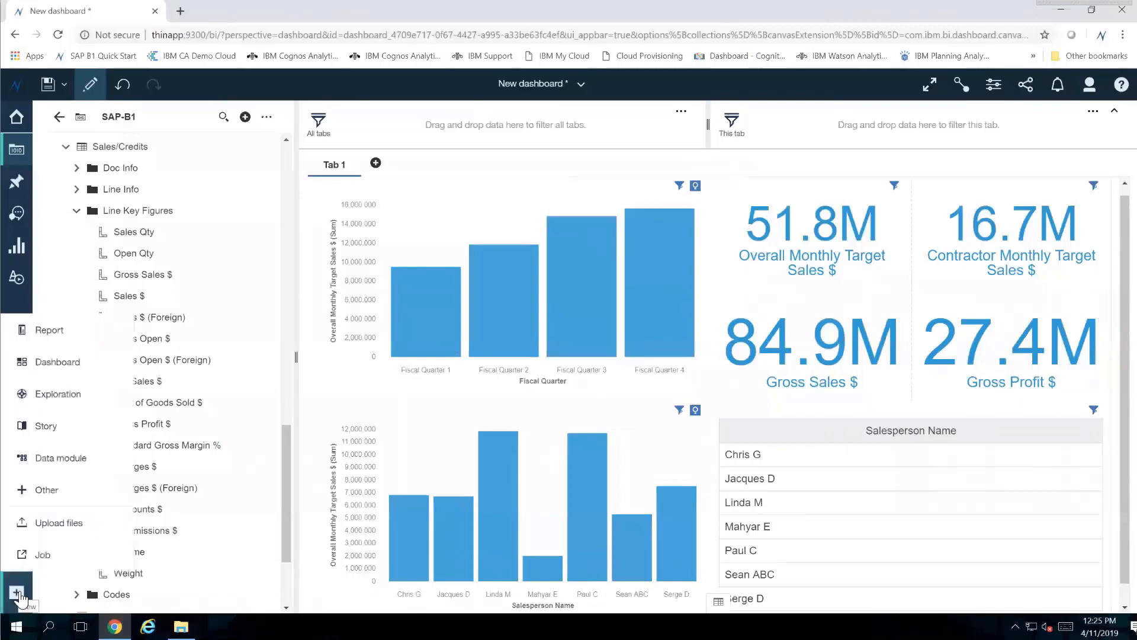
click(81, 336)
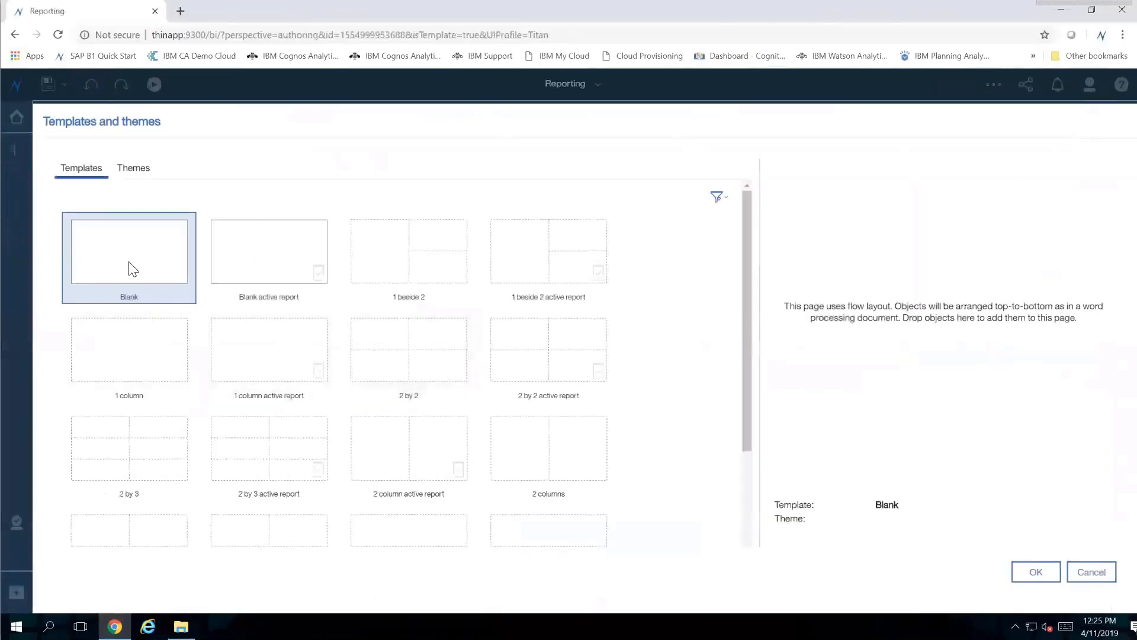
click(1050, 576)
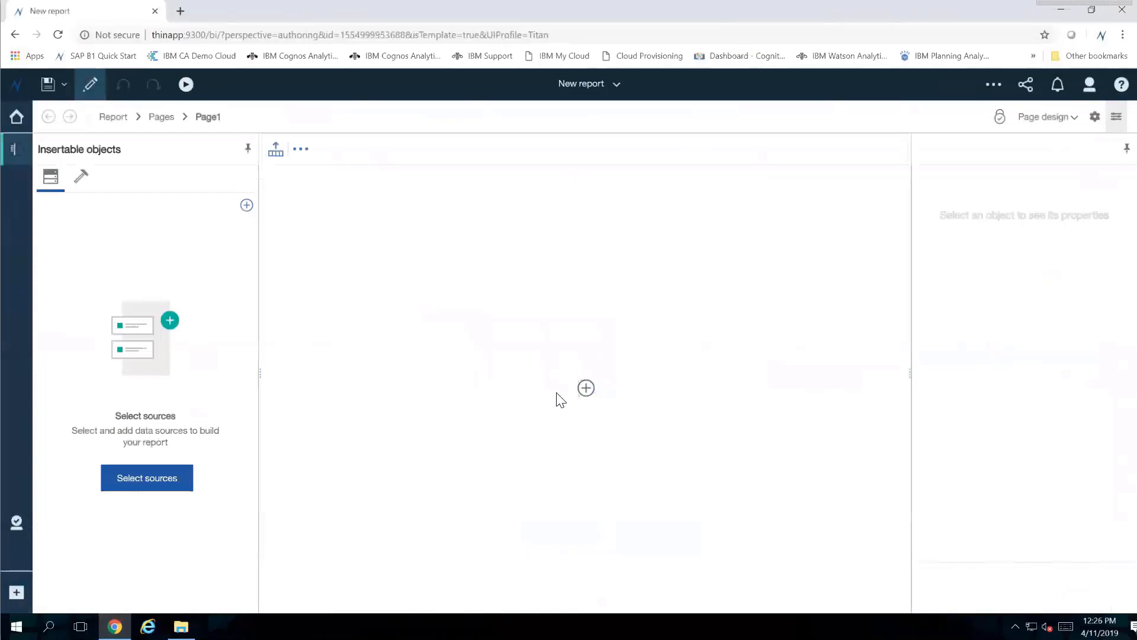
Insert a list on the empty page with the default object and query names, and hide its properties
click(587, 390)
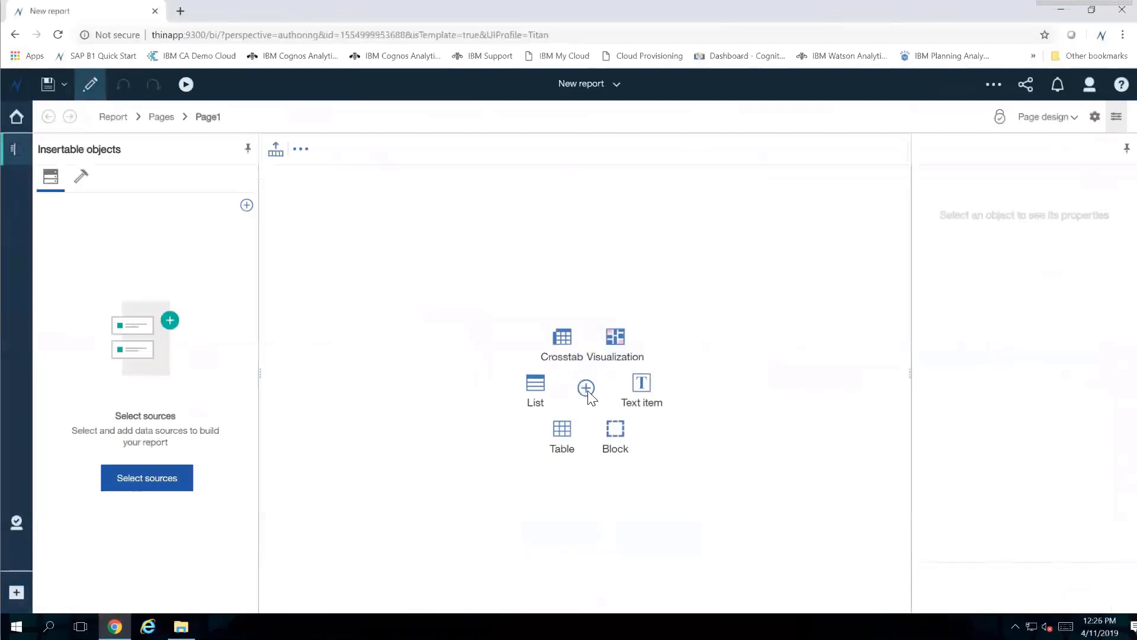
click(531, 389)
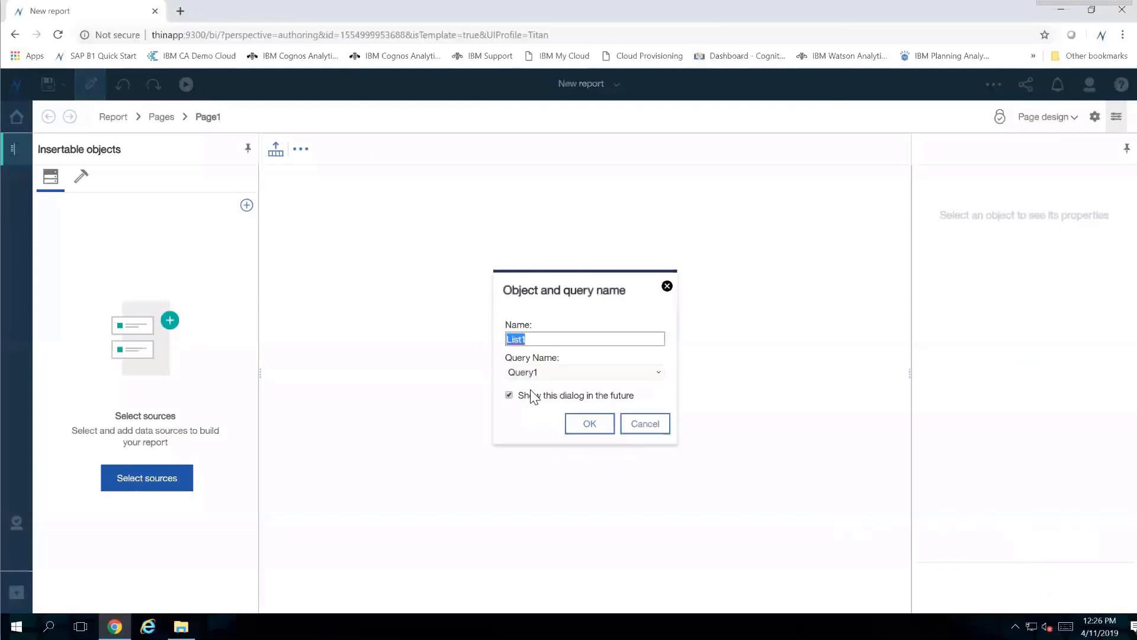
click(588, 425)
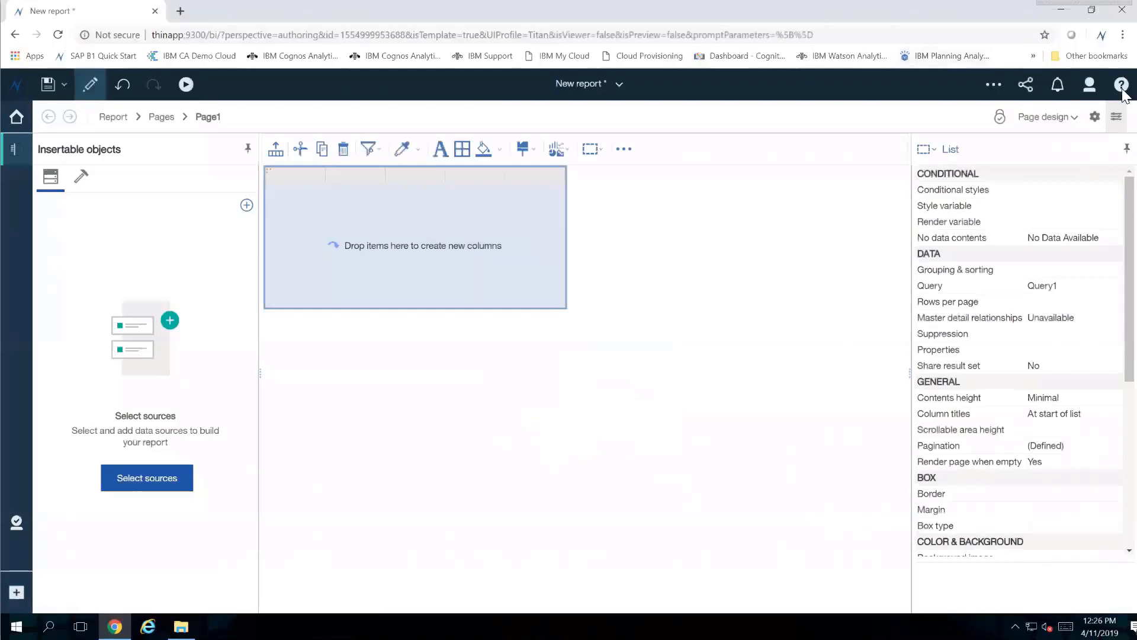
click(1115, 118)
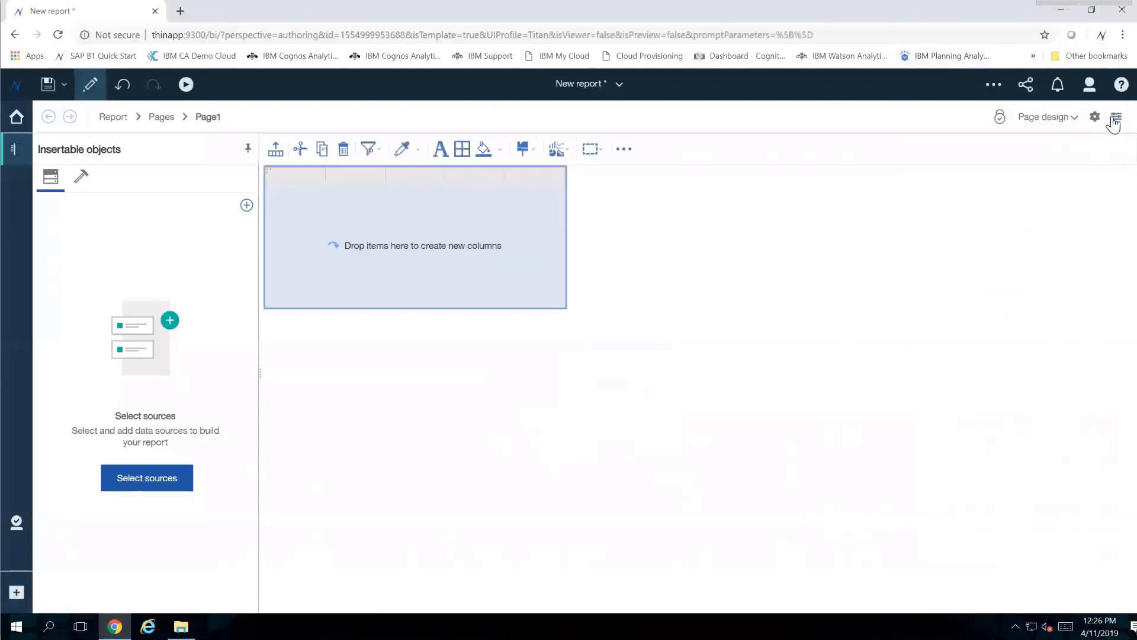
Add the SAP-B1 package from the Packages folder in Team content as the report's data source
click(246, 206)
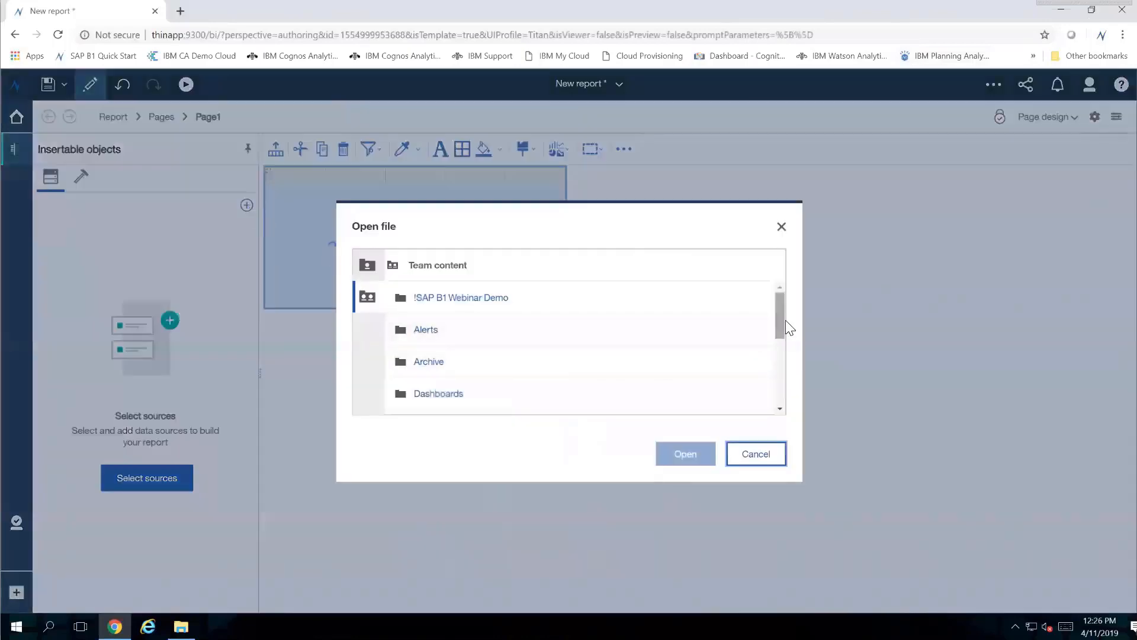
drag(780, 328, 754, 381)
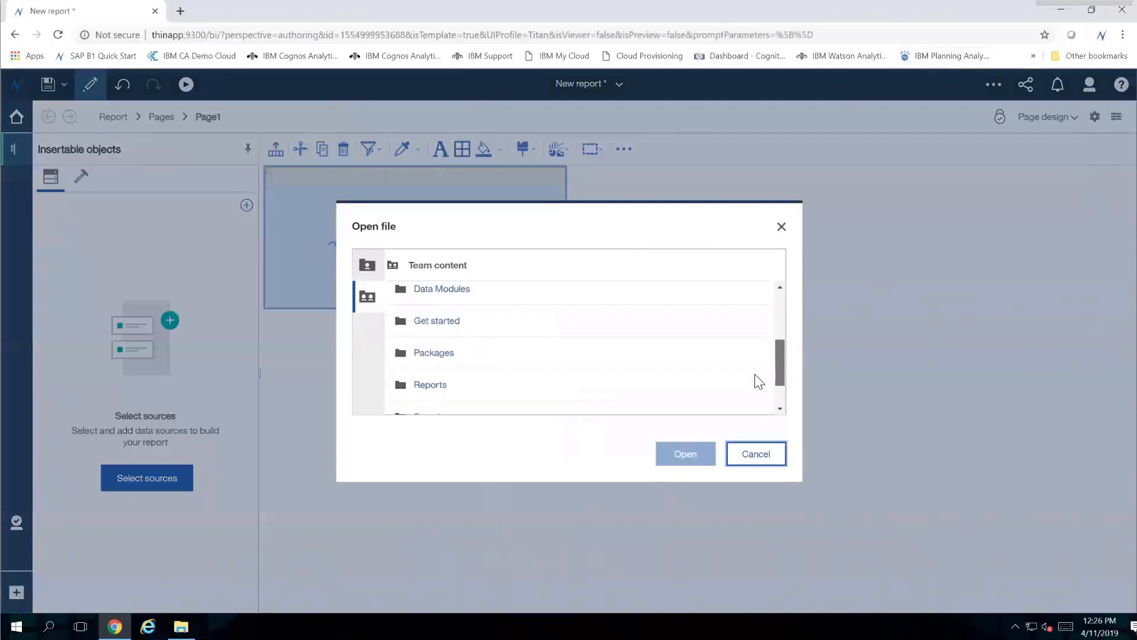
double_click(436, 358)
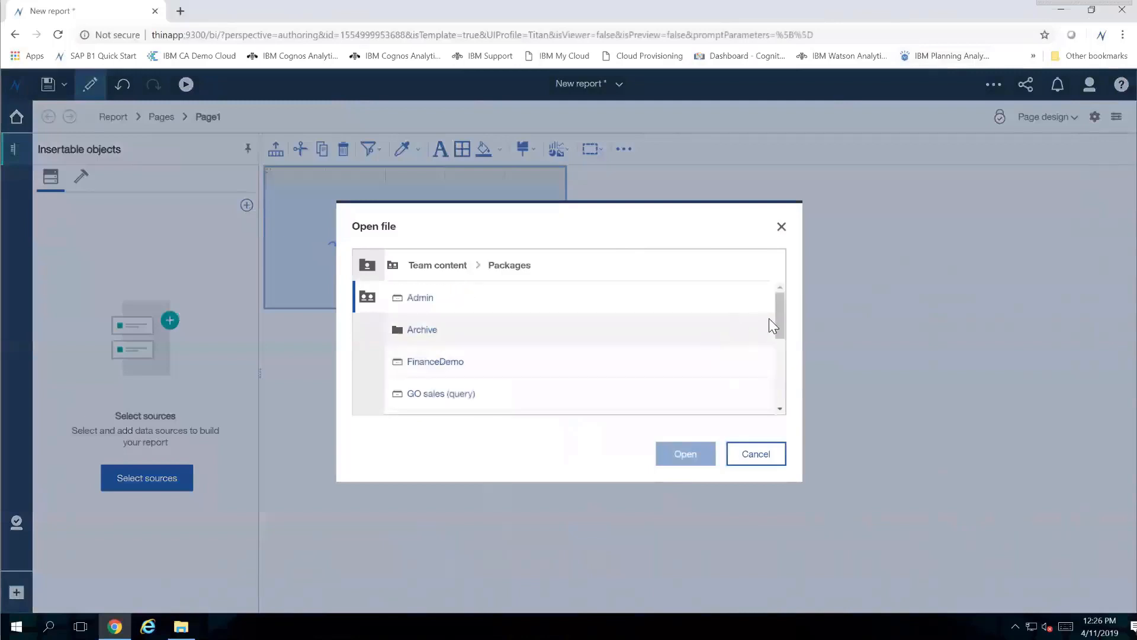
drag(780, 325, 779, 381)
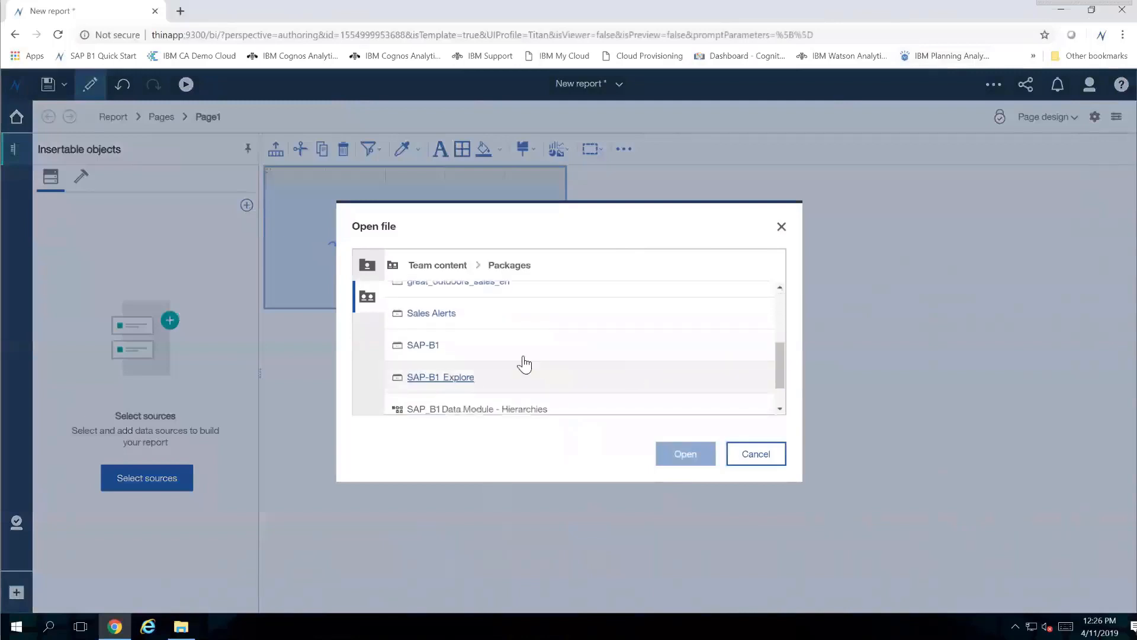
double_click(507, 350)
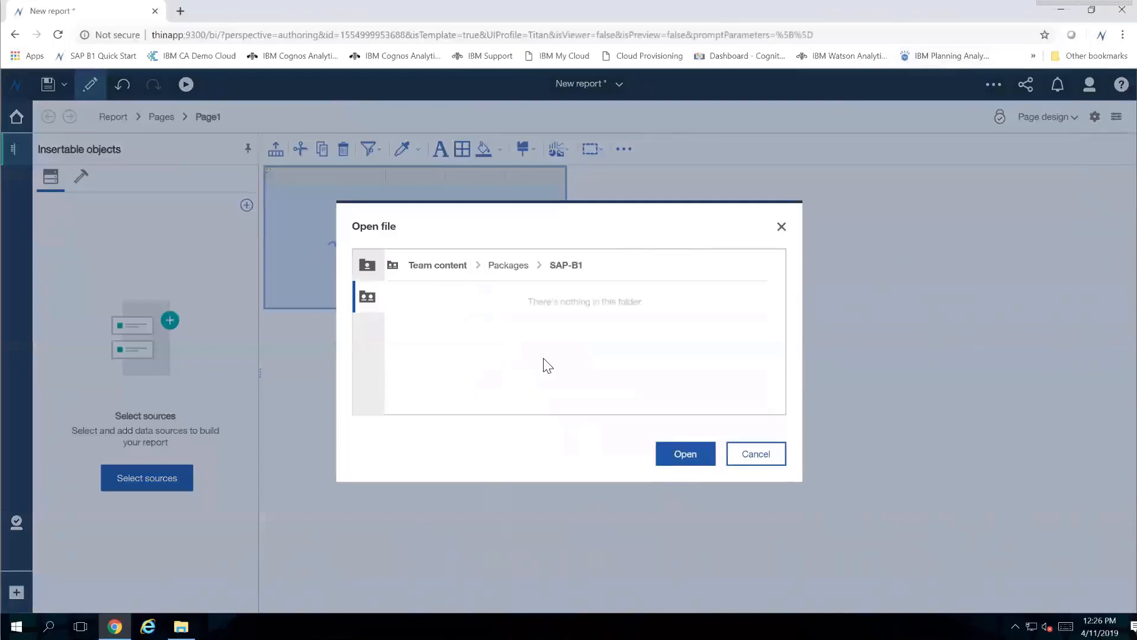
click(696, 458)
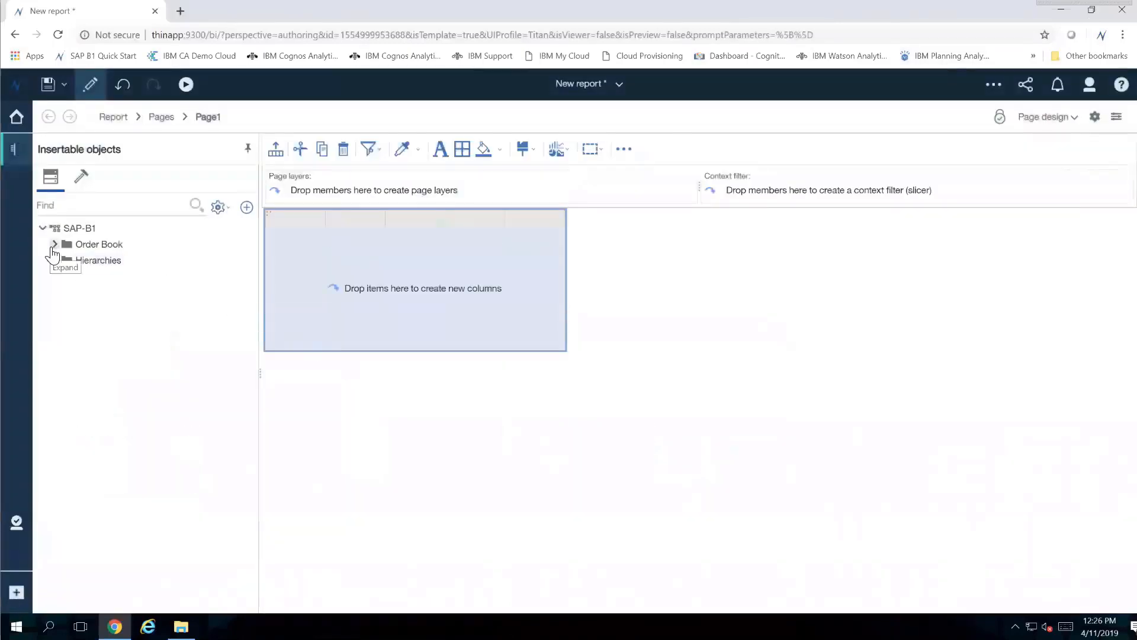
Switch the report page from design view to Page preview
click(221, 208)
click(230, 211)
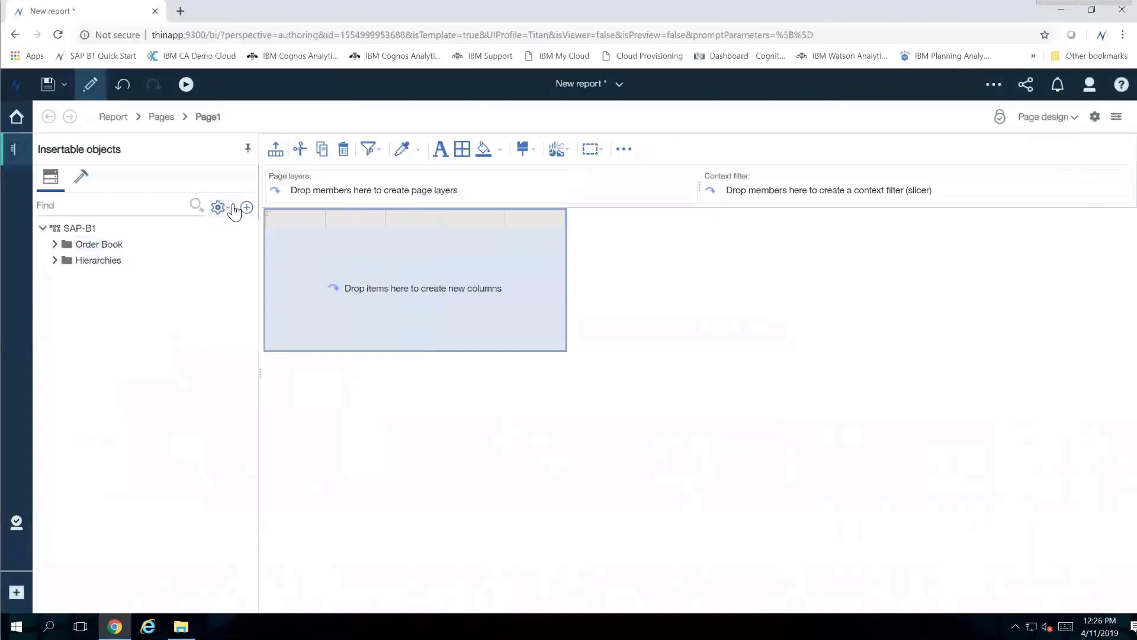
click(1075, 122)
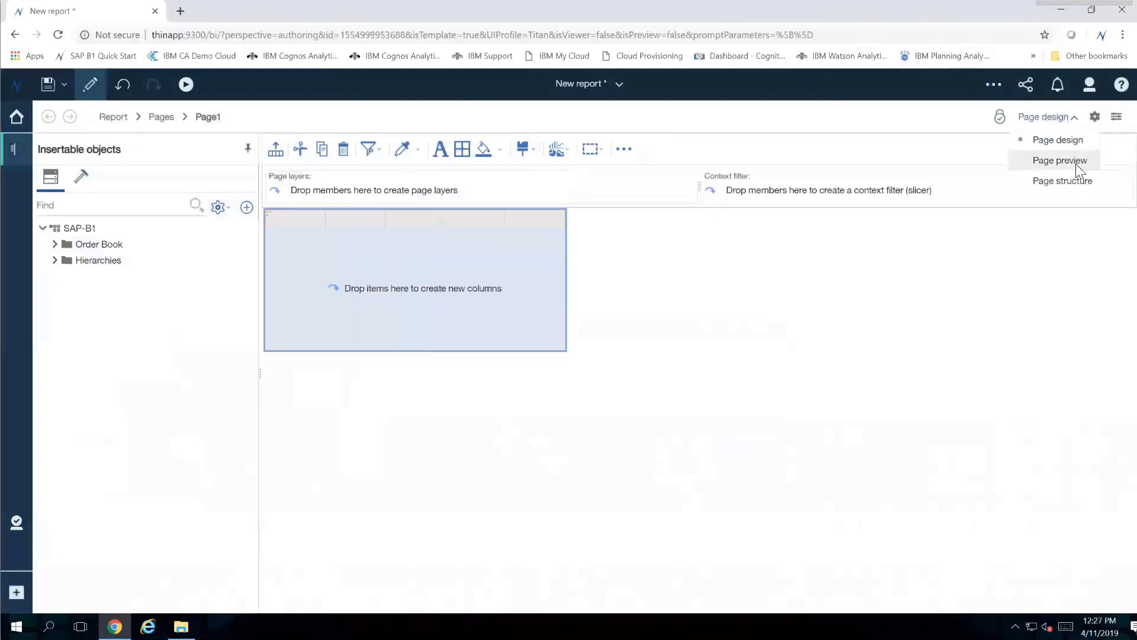
click(1076, 165)
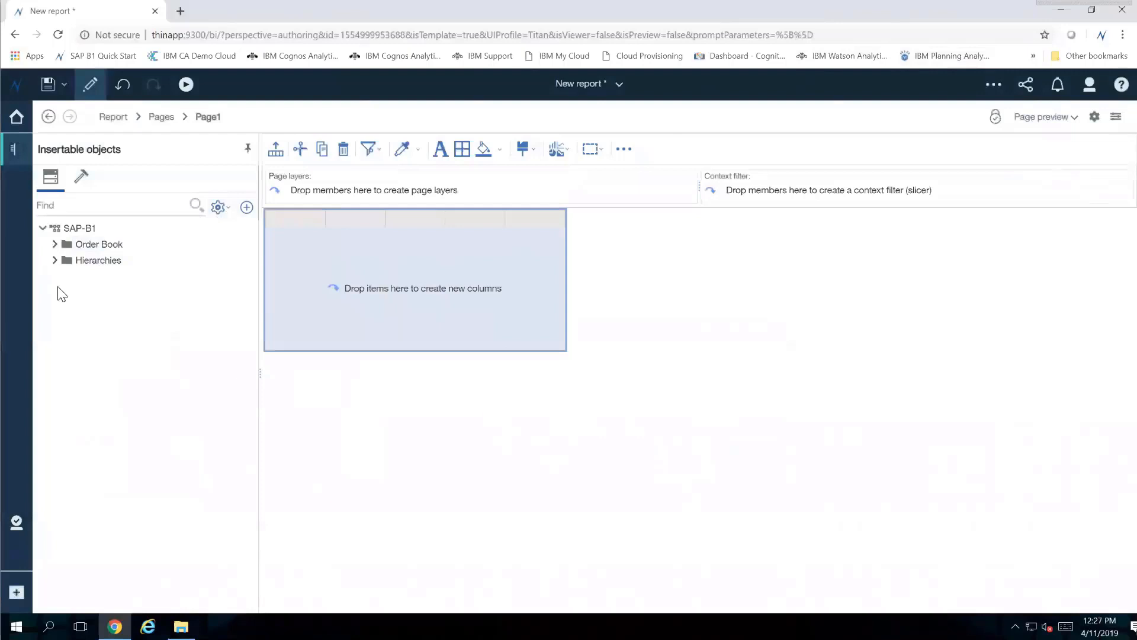
Add Gross Sales $ from the Line Key Figures of Sales/Credits in the Order Book as a column of the list
click(55, 245)
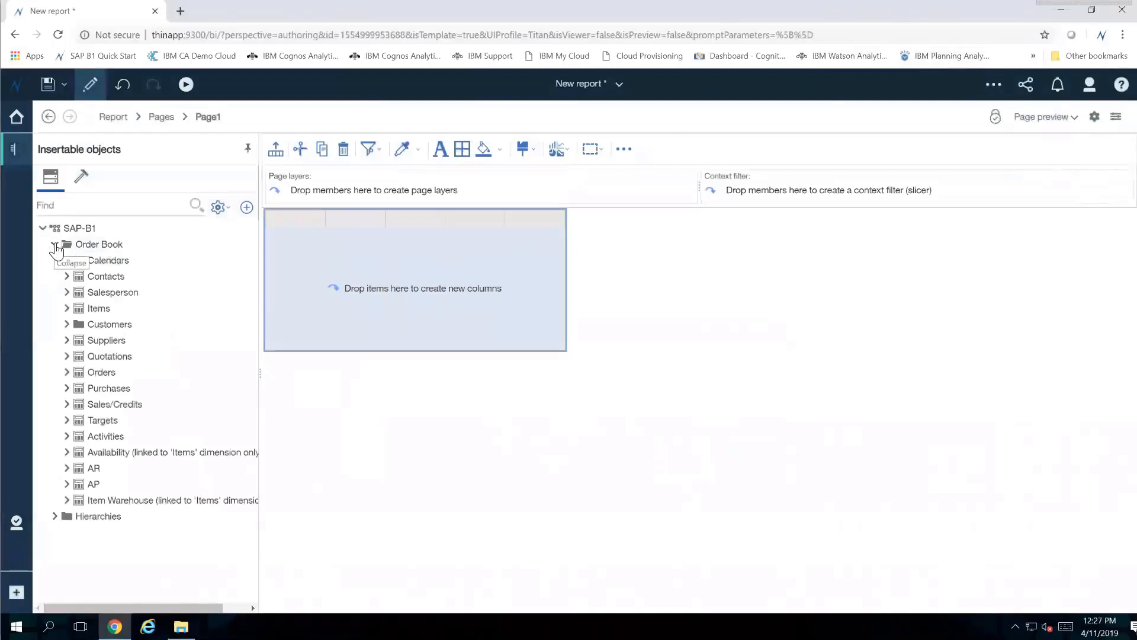
click(67, 405)
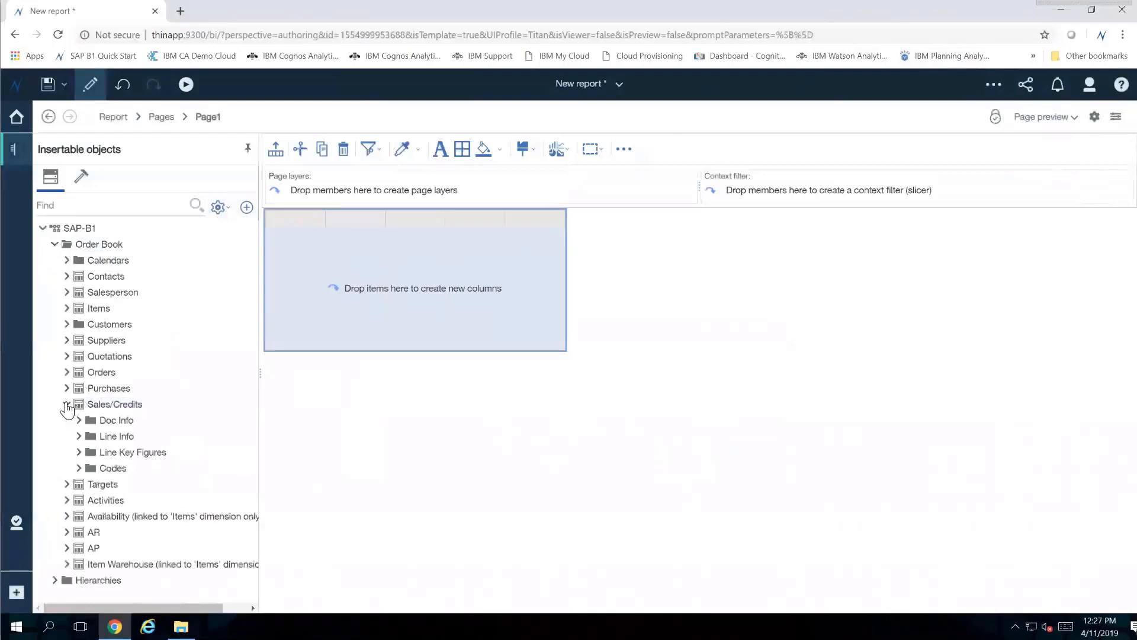
click(79, 452)
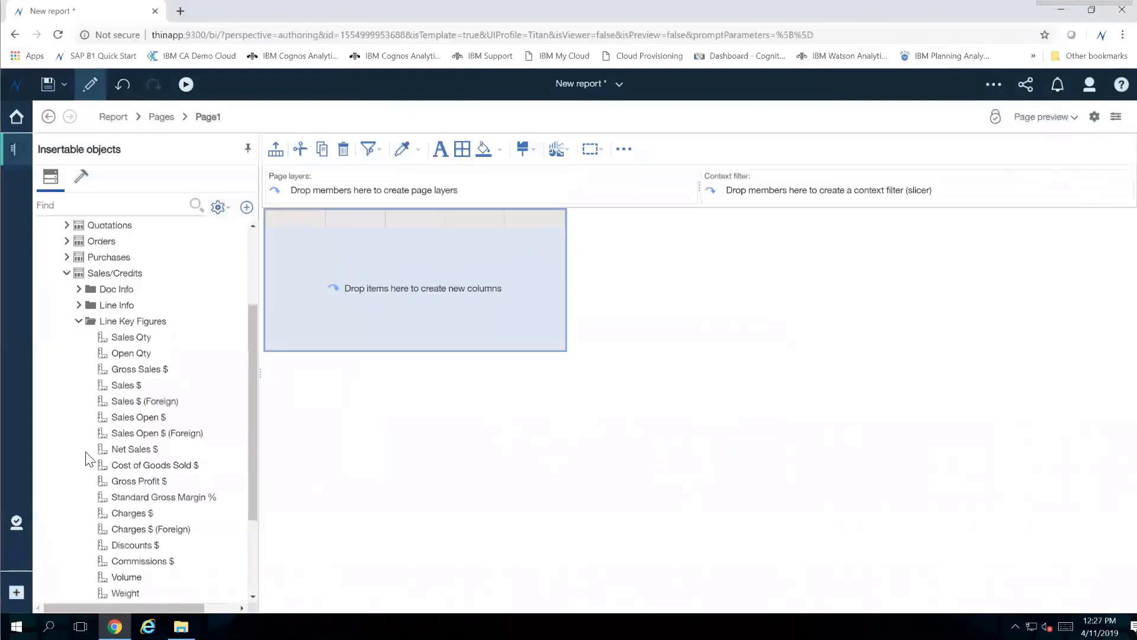
drag(131, 372, 284, 299)
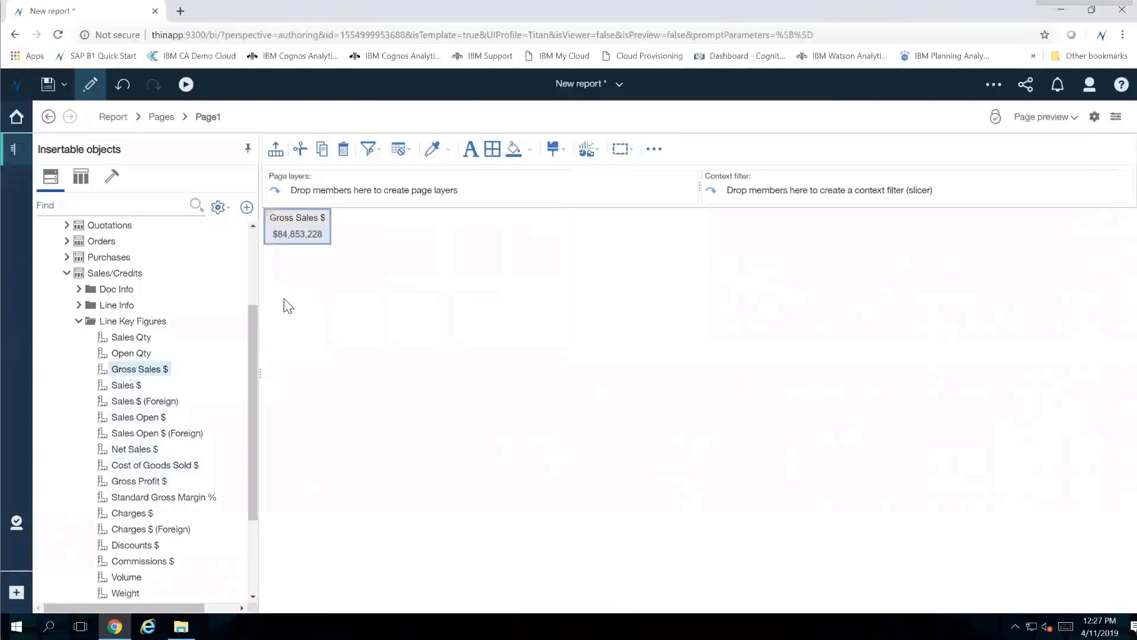
Filter the report on Fiscal Year from the Fiscal calendar items, keeping only the value 2018
drag(257, 332, 257, 250)
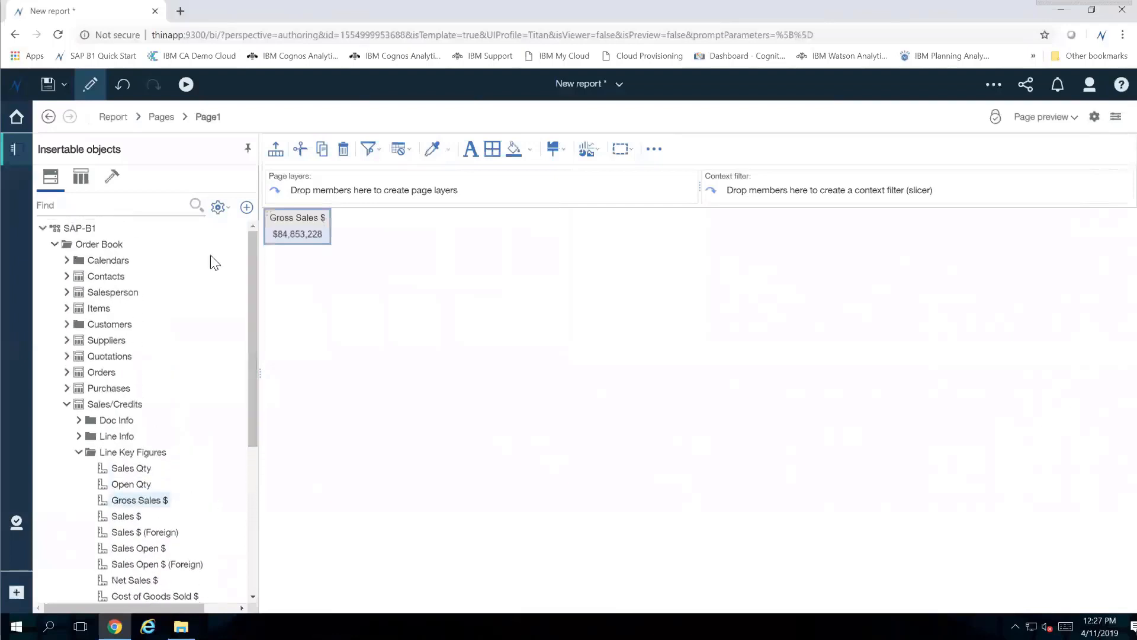
click(66, 260)
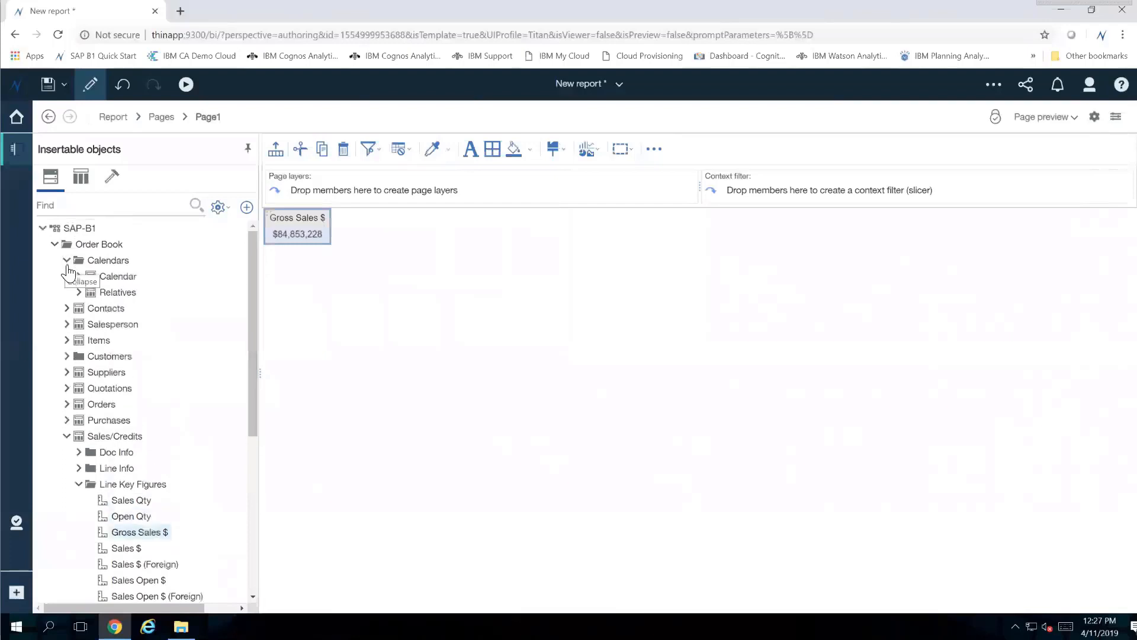
click(79, 277)
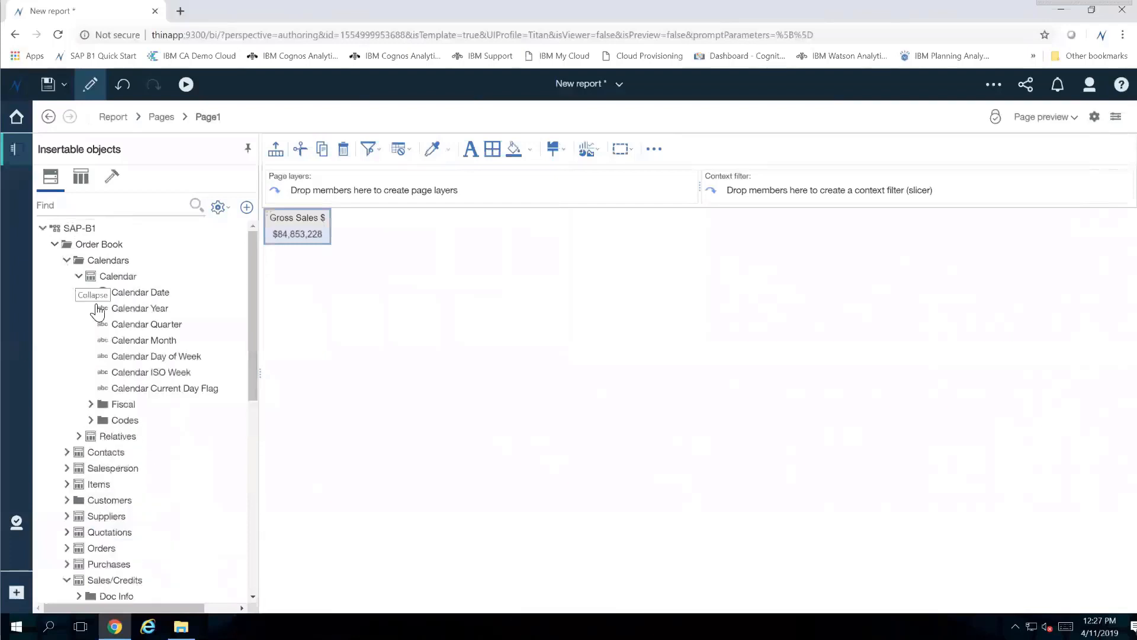
click(92, 405)
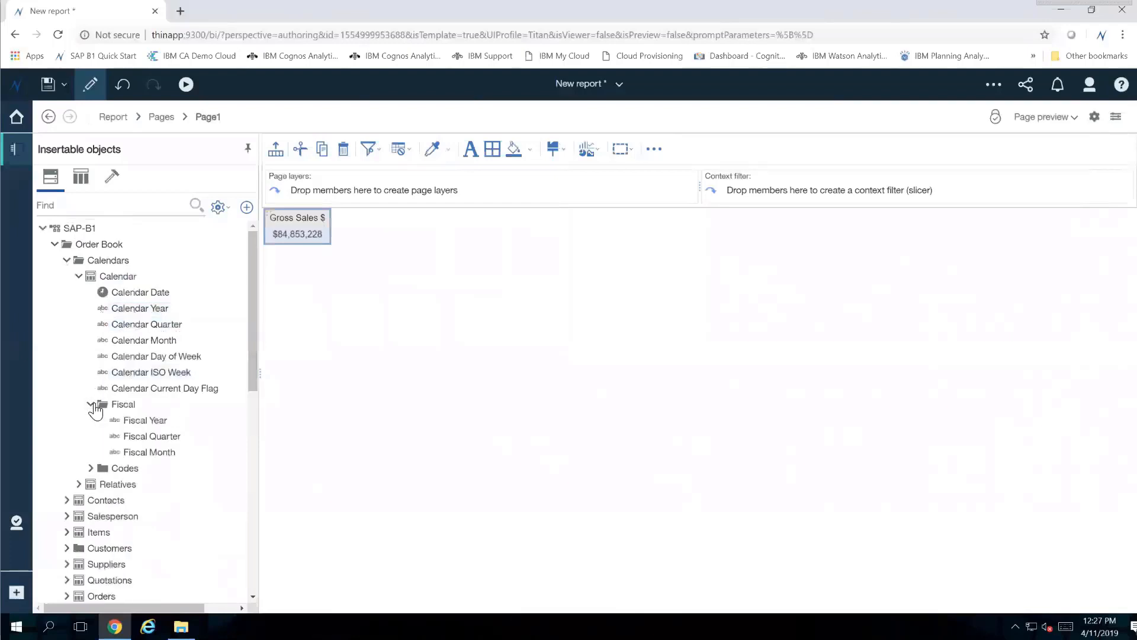
right_click(157, 421)
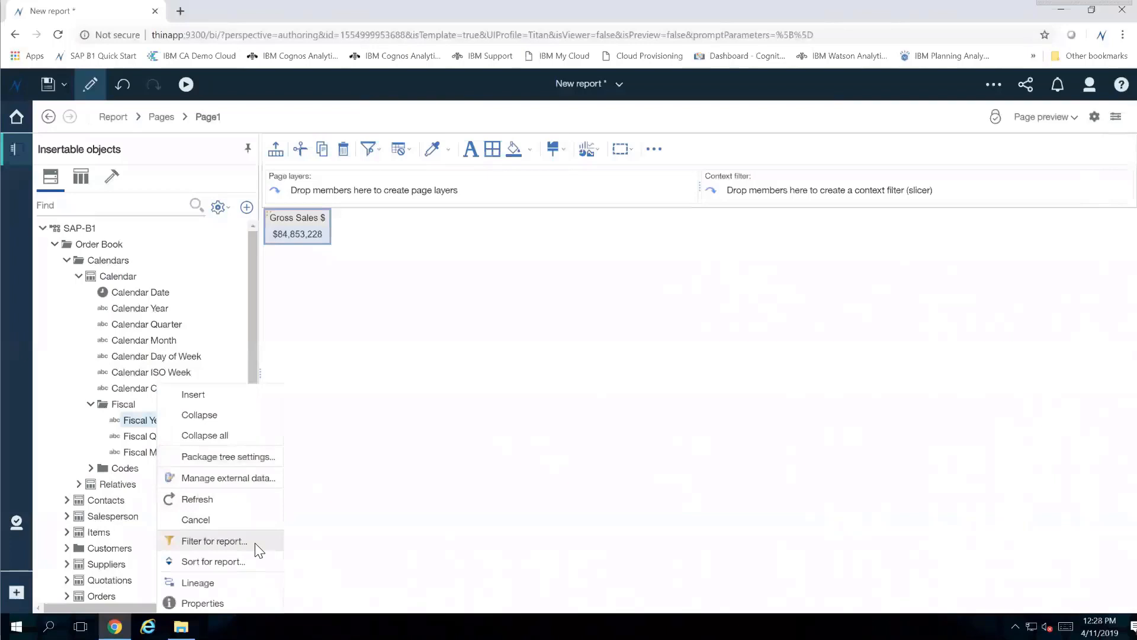
click(215, 540)
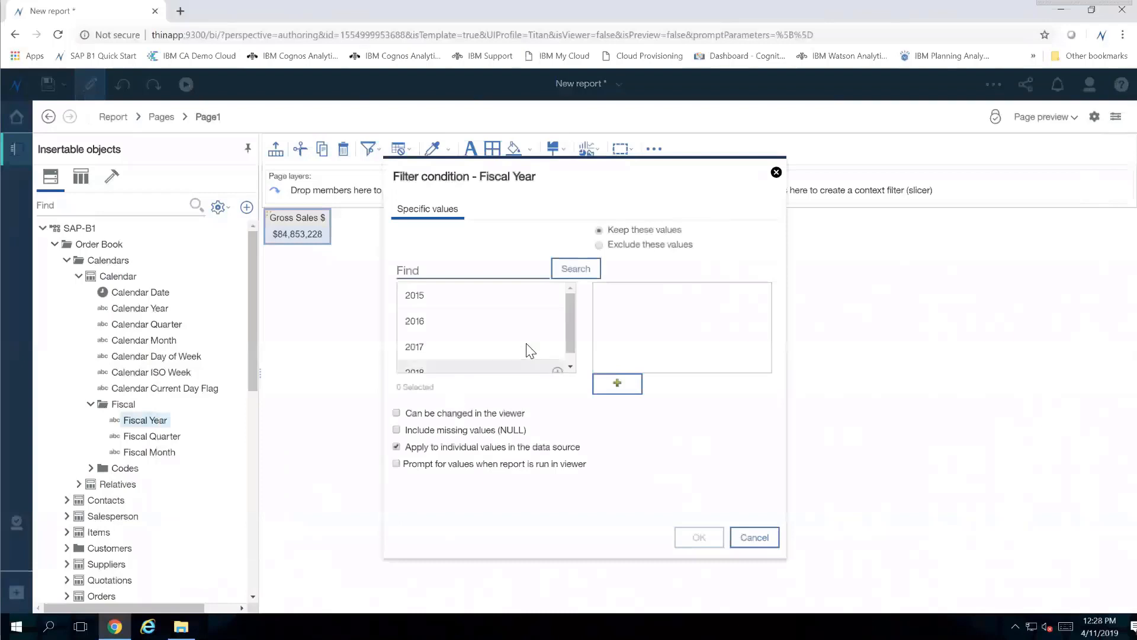
scroll(567, 325, down, 1)
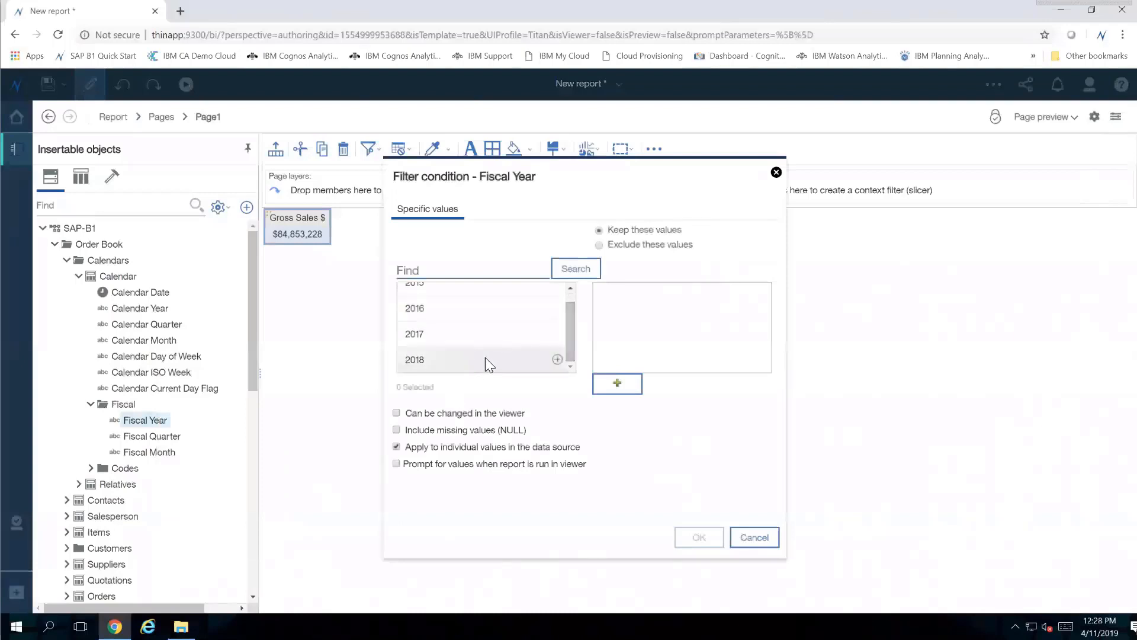
click(557, 362)
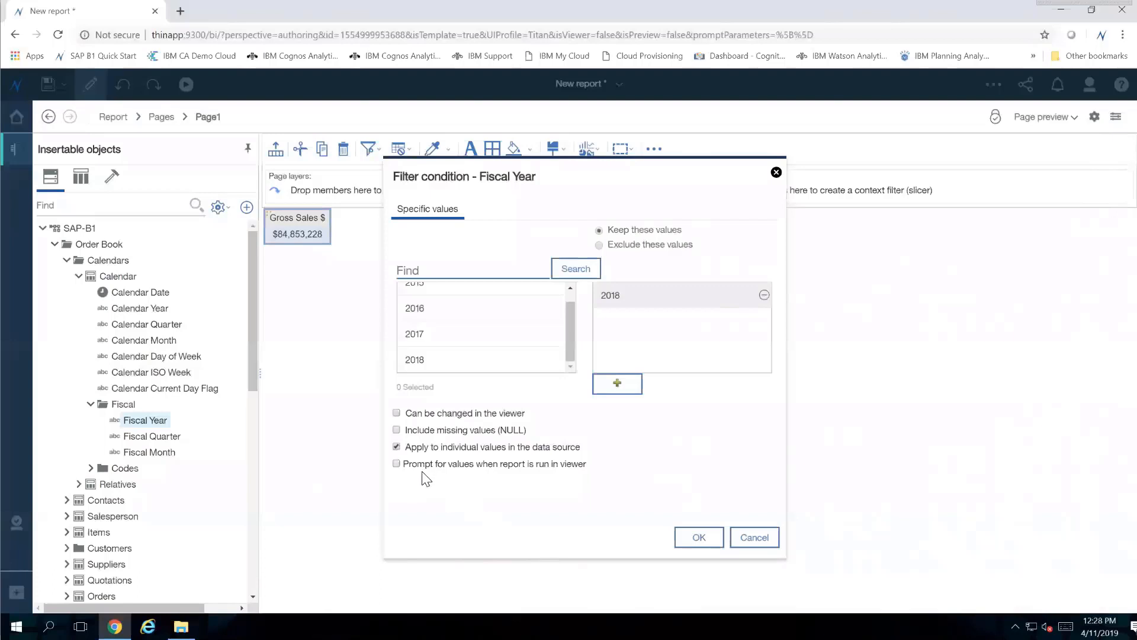
click(700, 540)
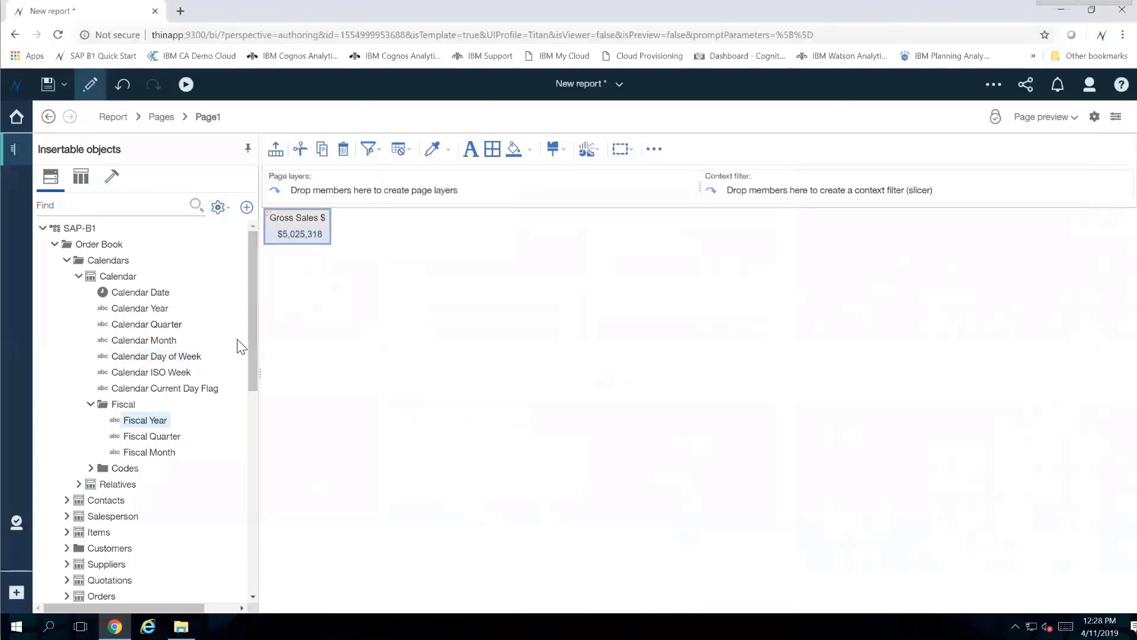
Add Salesperson Name from the Salesperson table as a column in front of Gross Sales $
click(67, 261)
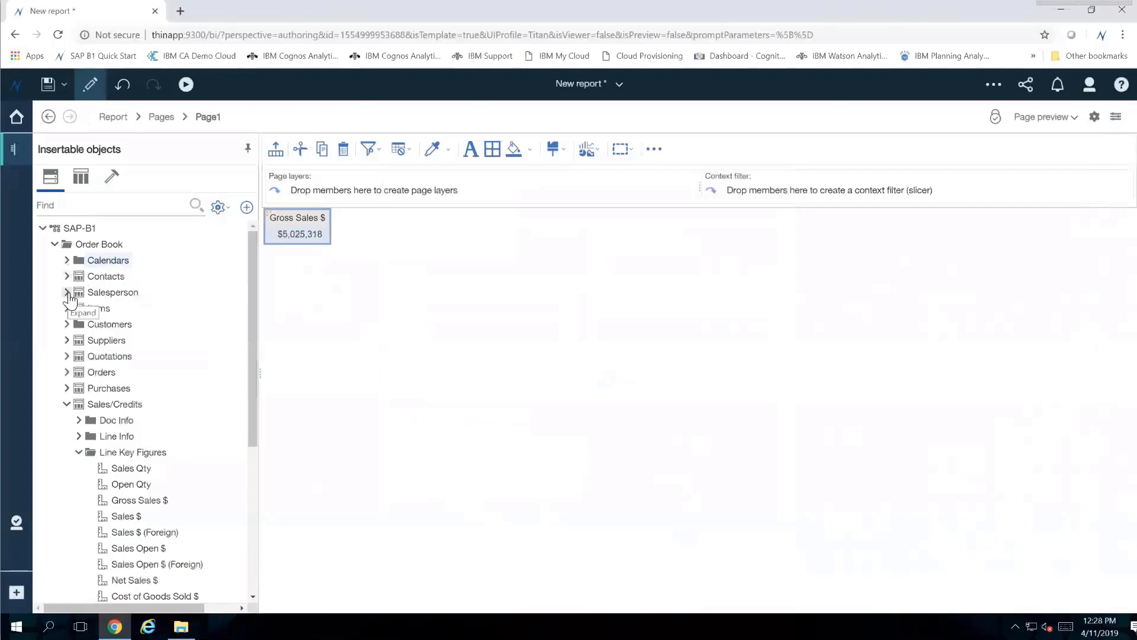
click(67, 293)
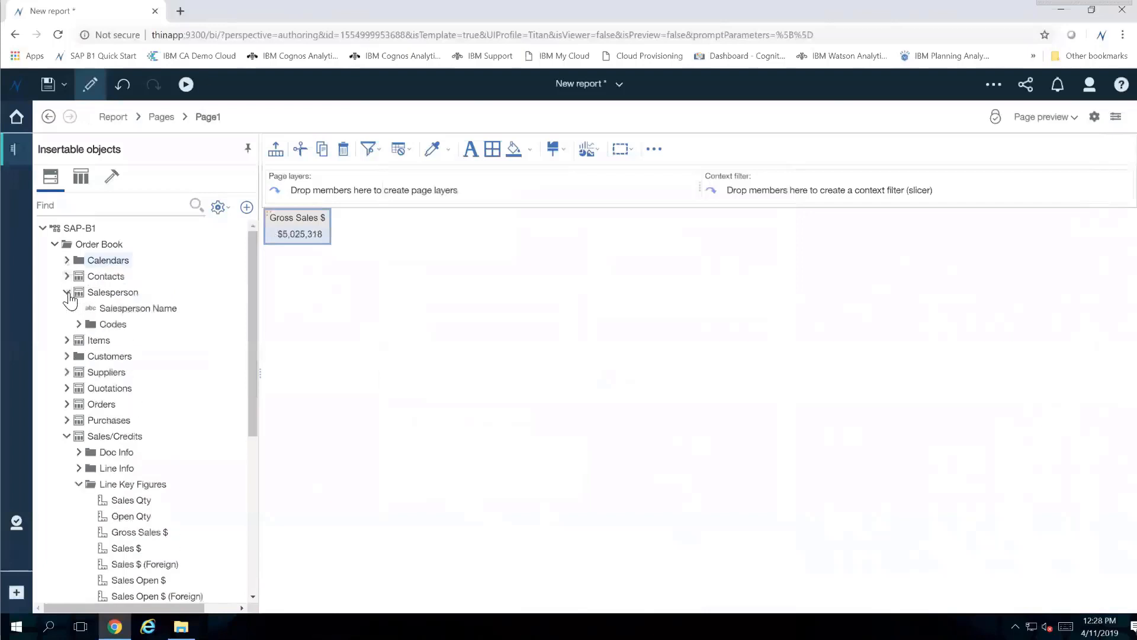
drag(147, 312, 283, 238)
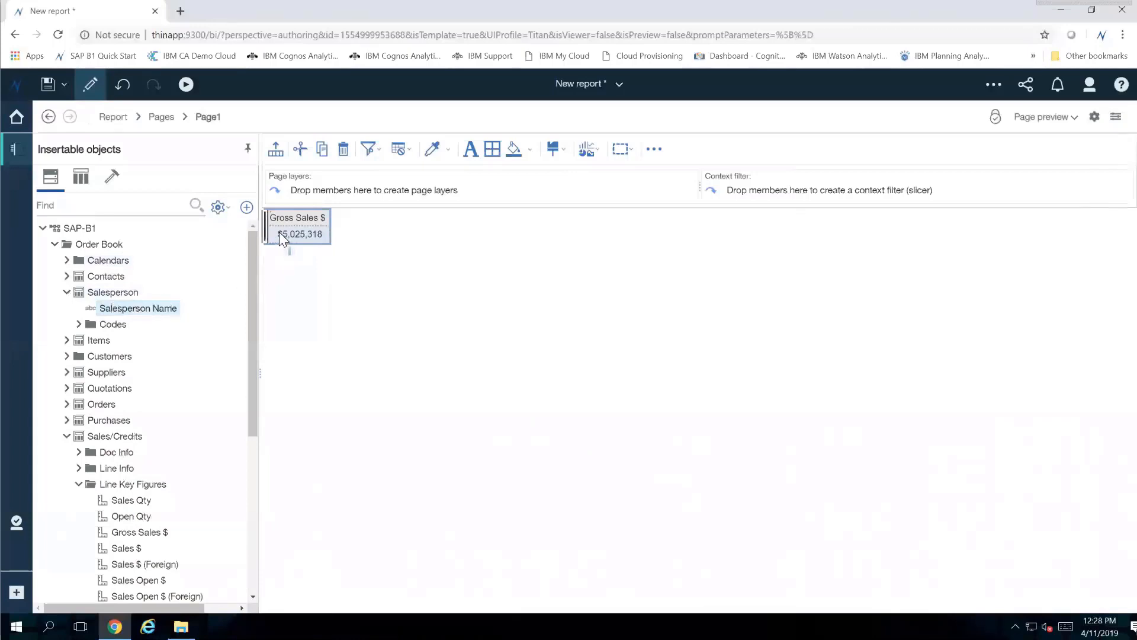
drag(279, 232, 279, 233)
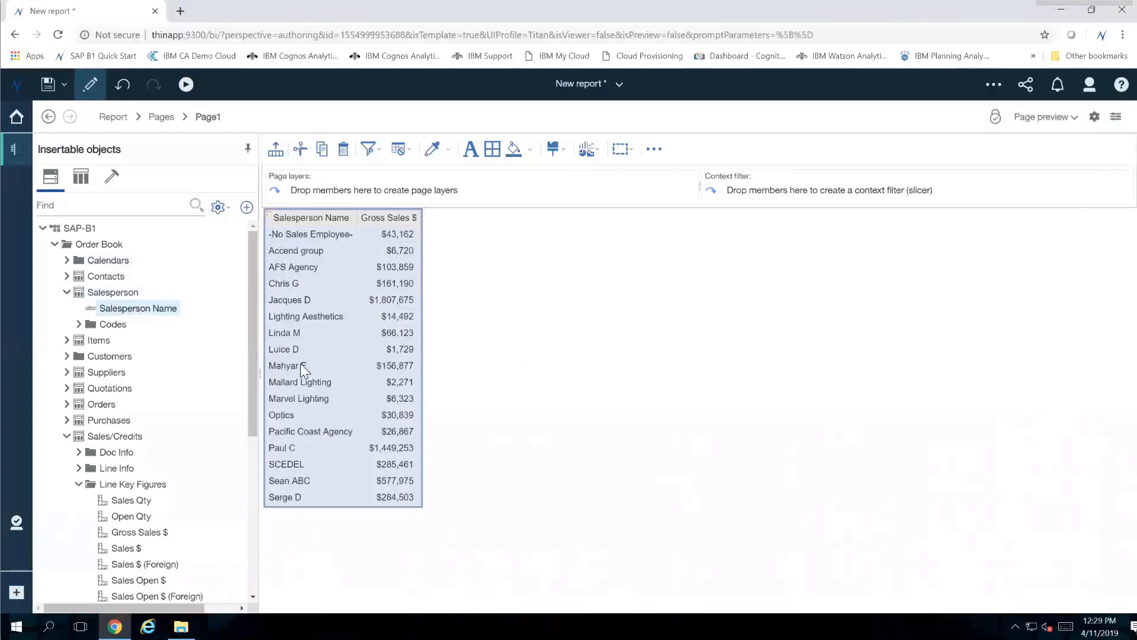
Add Overall Monthly Target Sales $ from the Targets table as a column after Gross Sales $
drag(251, 326, 251, 501)
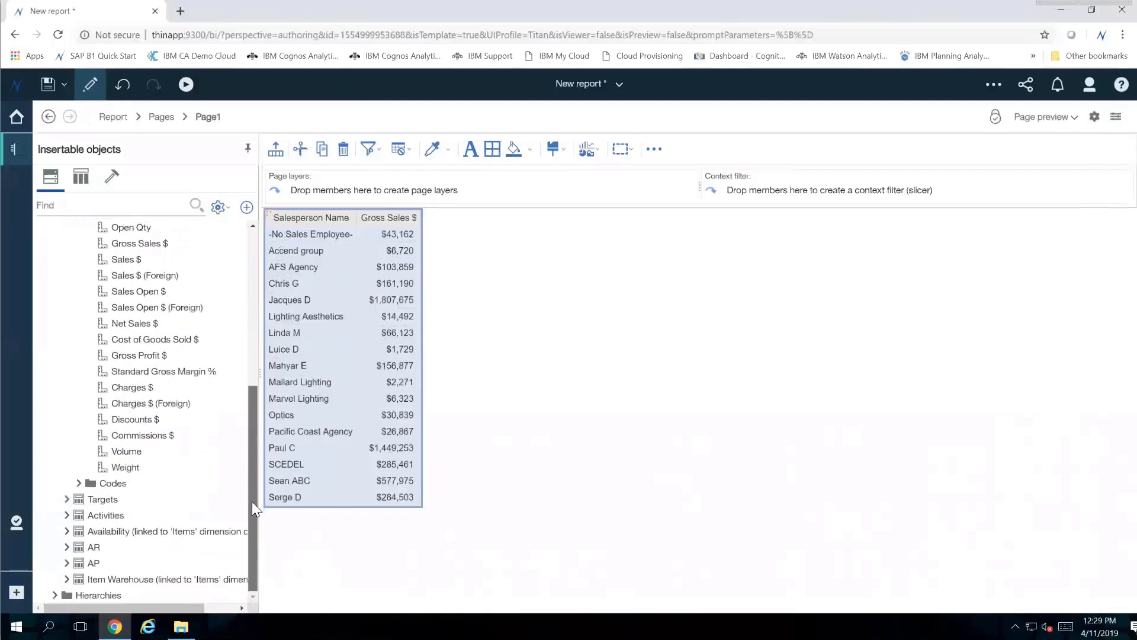
click(67, 500)
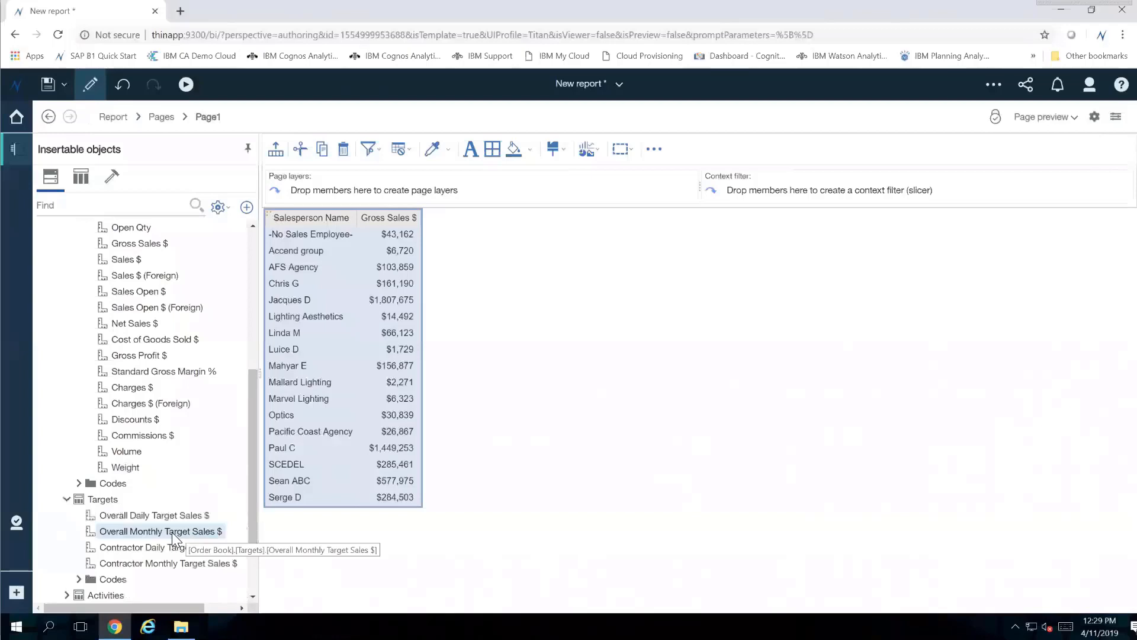
drag(172, 532, 411, 399)
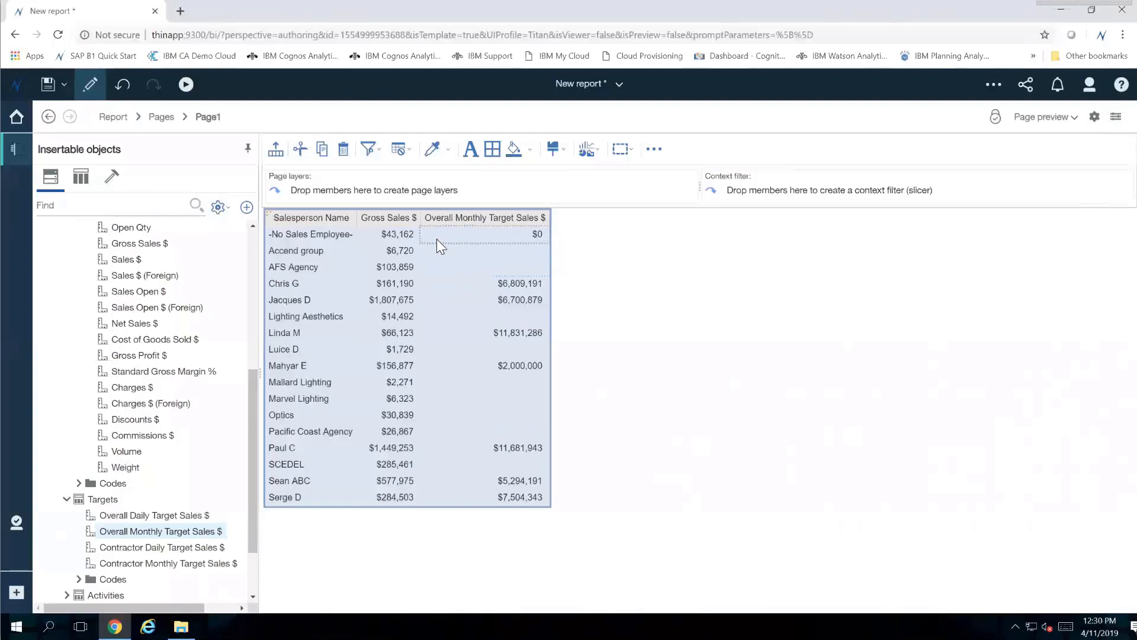
Add a calculated column giving Gross Sales $ as a percentage of Overall Monthly Target Sales $
click(388, 221)
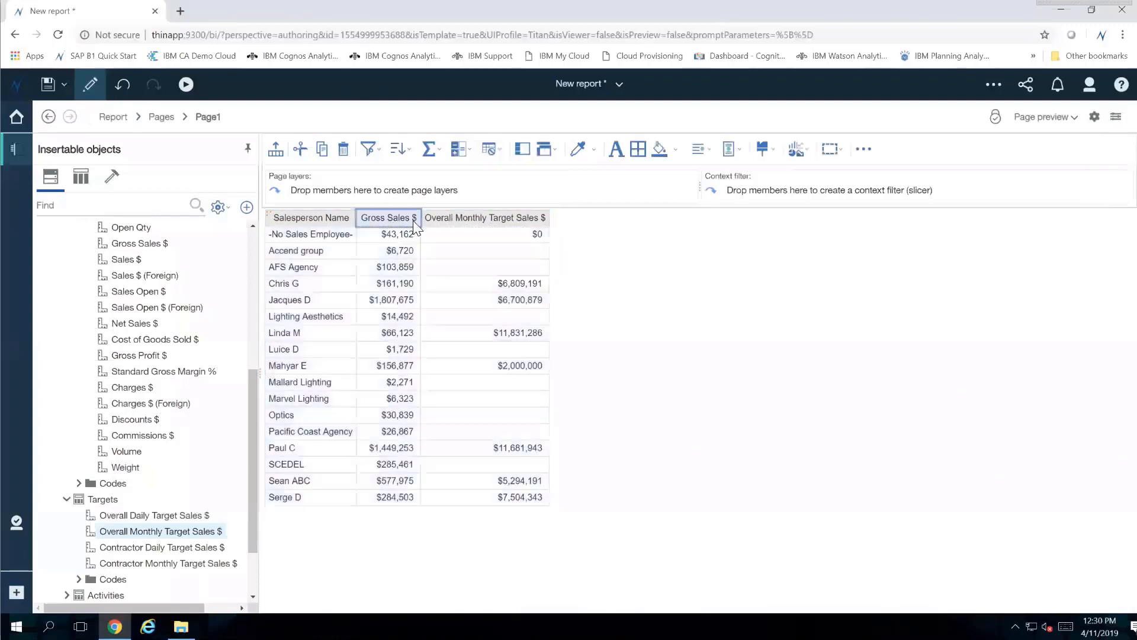
ctrl+click(469, 226)
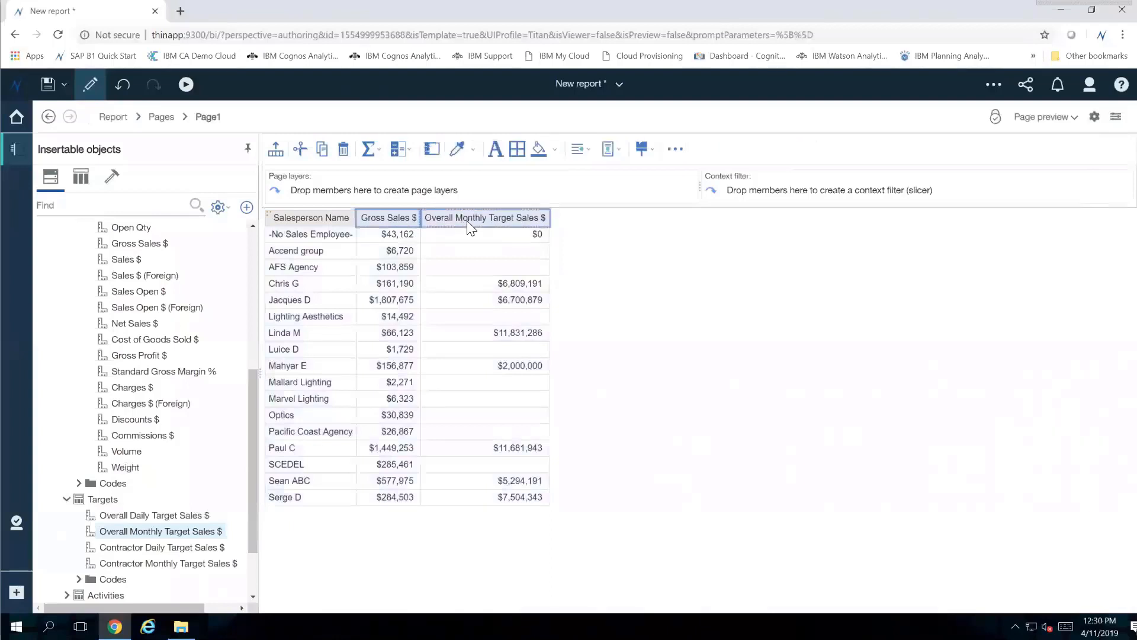
click(413, 155)
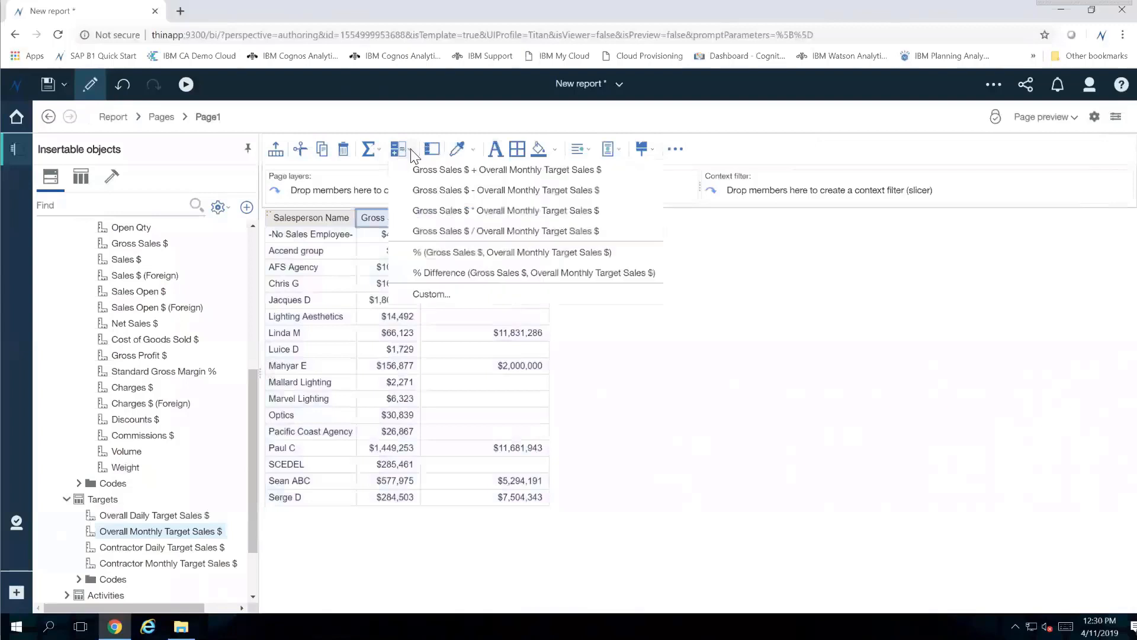
click(443, 253)
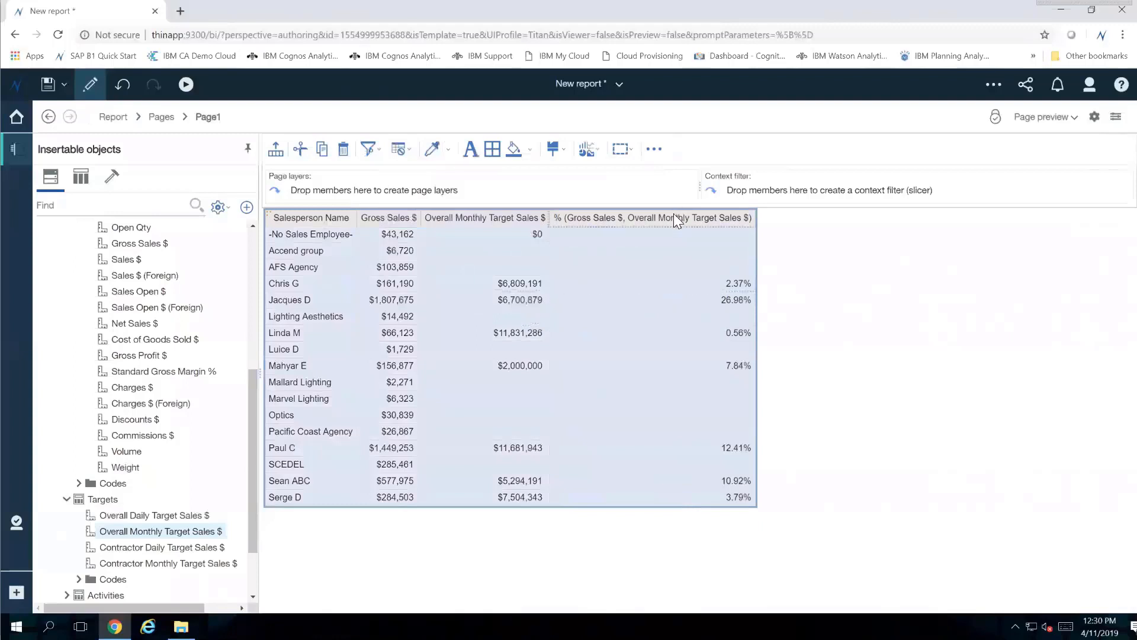
Rename the calculated percentage column as % Target Achieved in its data item expression
double_click(611, 217)
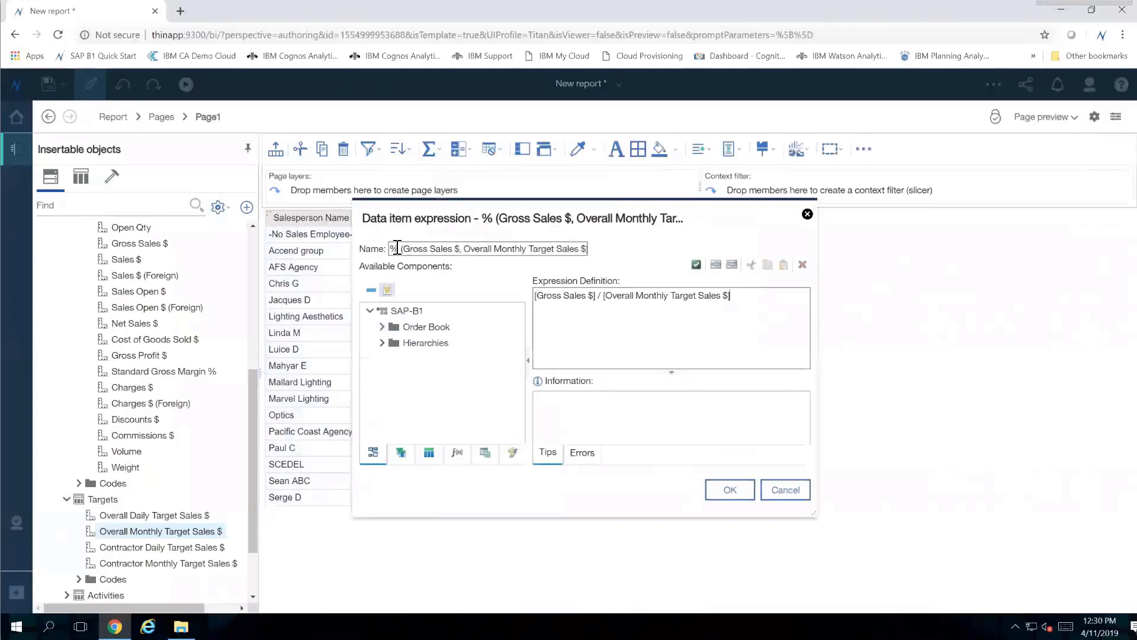
drag(396, 248, 693, 261)
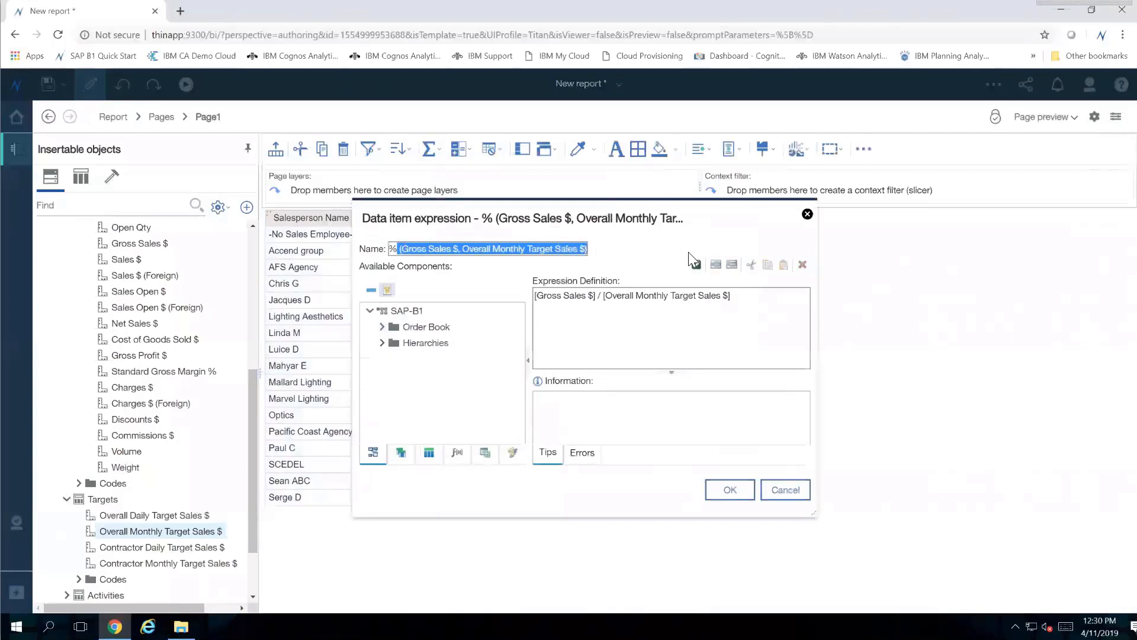
key(BackSpace)
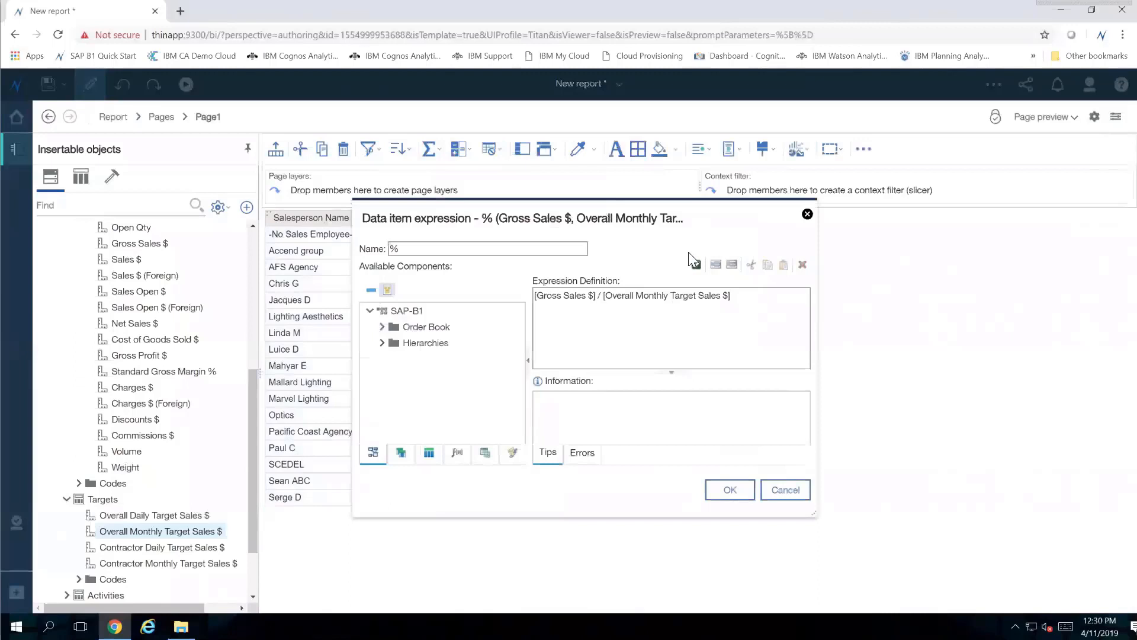
text(Target Achieved)
click(724, 490)
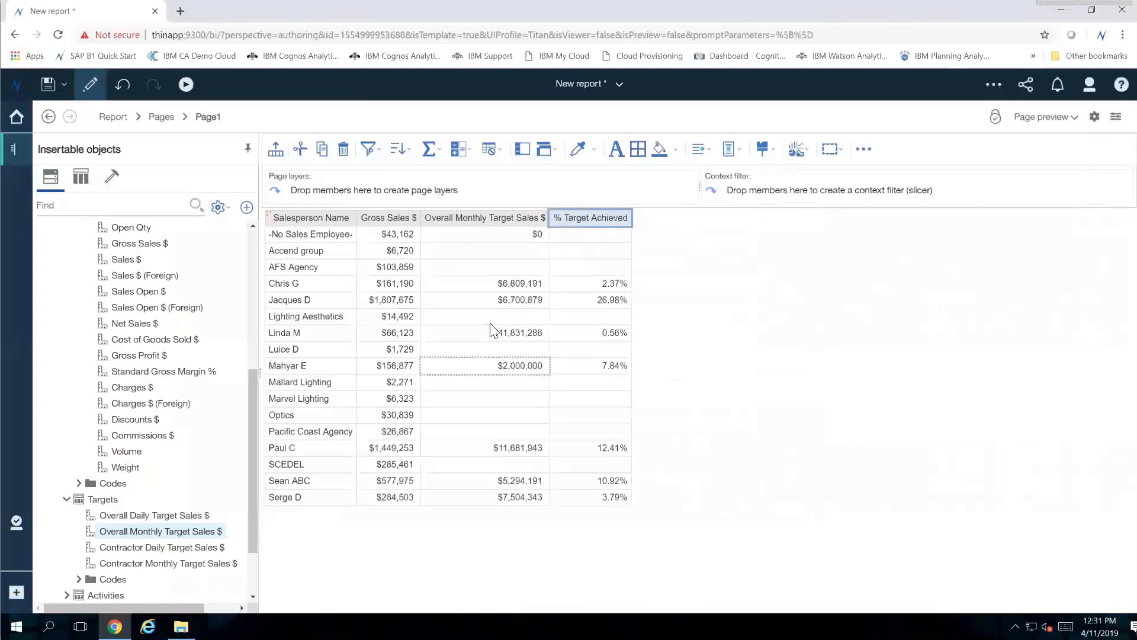
Sort the list by Gross Sales $ in descending order
click(397, 222)
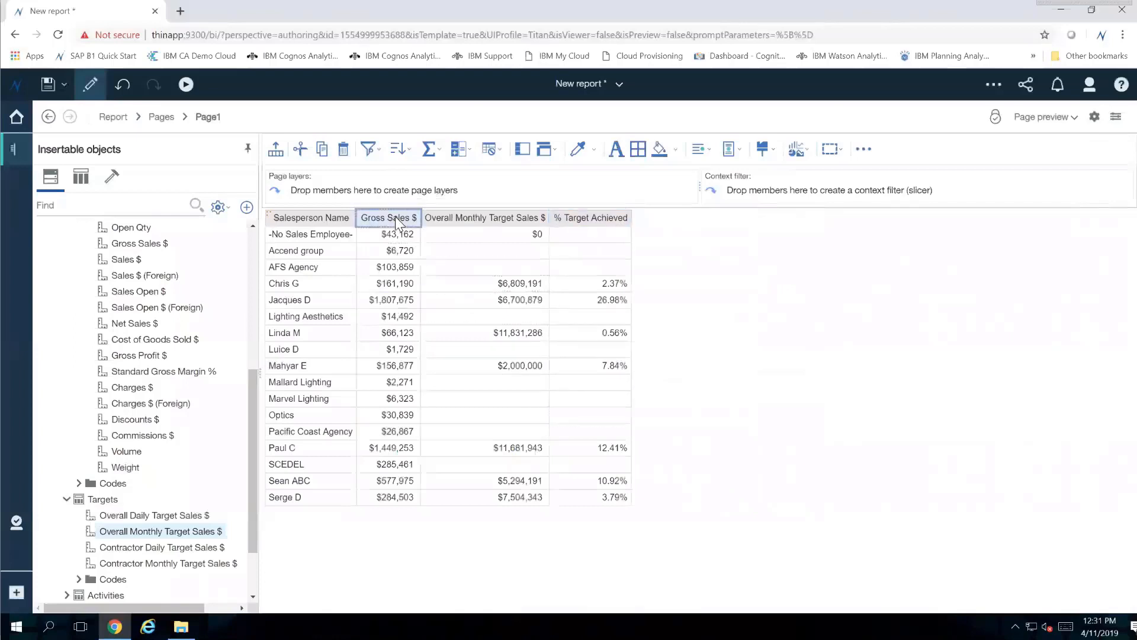
click(405, 149)
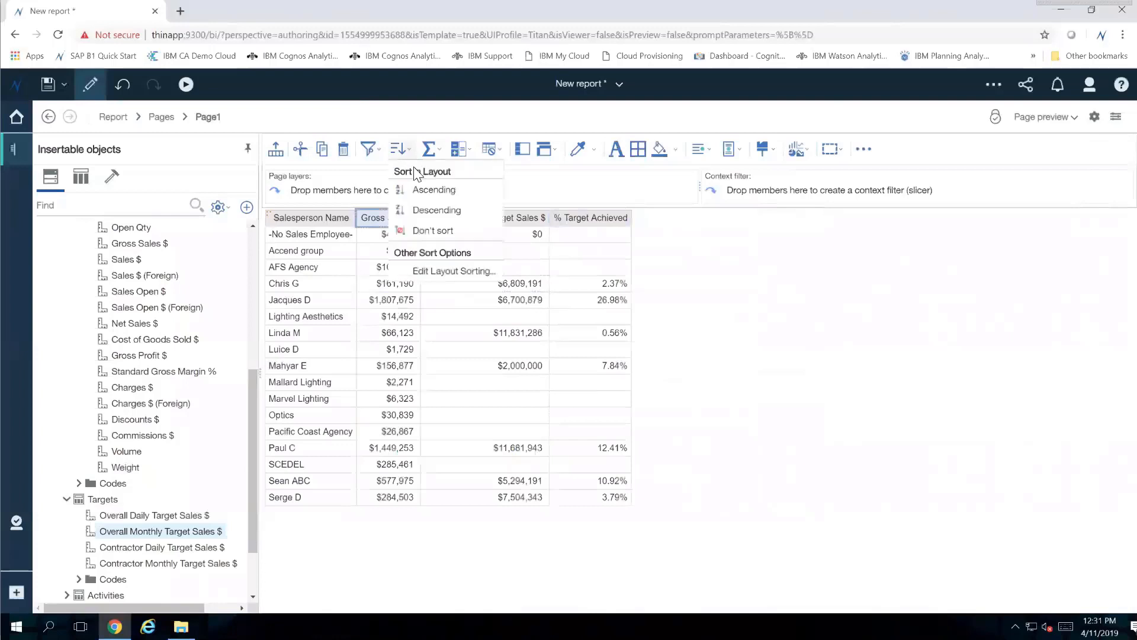
click(433, 211)
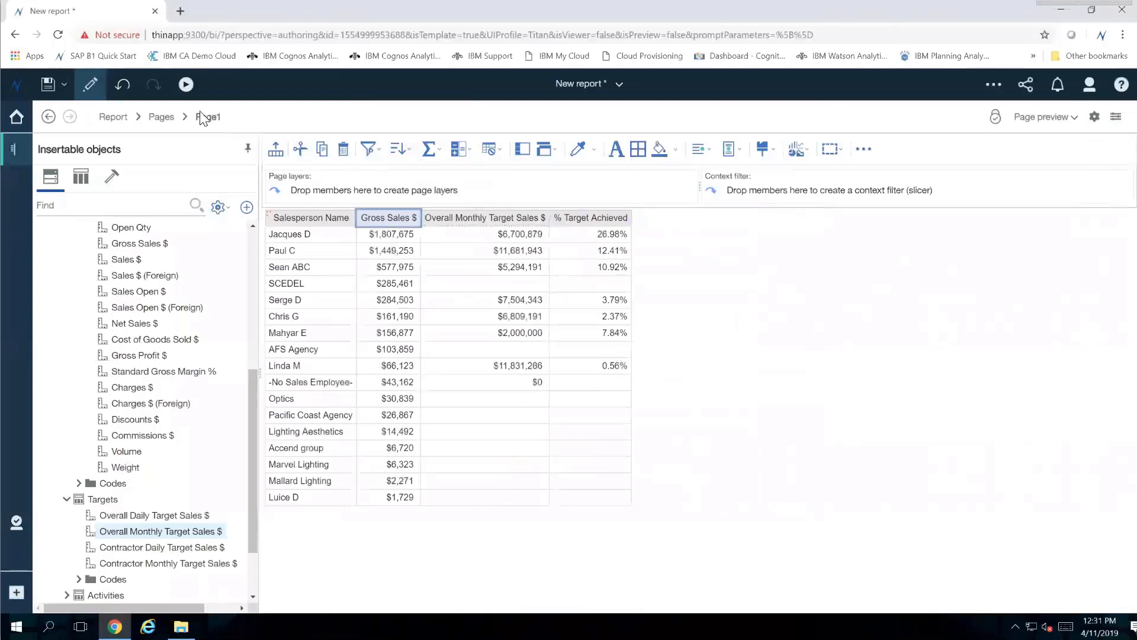
Run the report as Excel, view the downloaded workbook in Excel, and return to the report
click(185, 86)
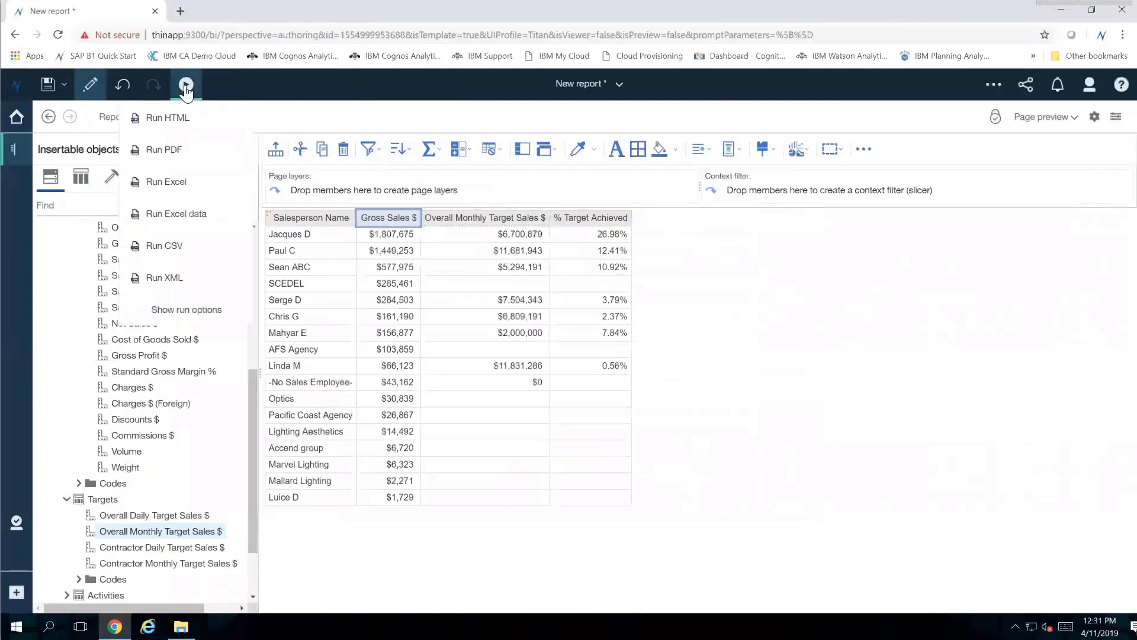
click(210, 188)
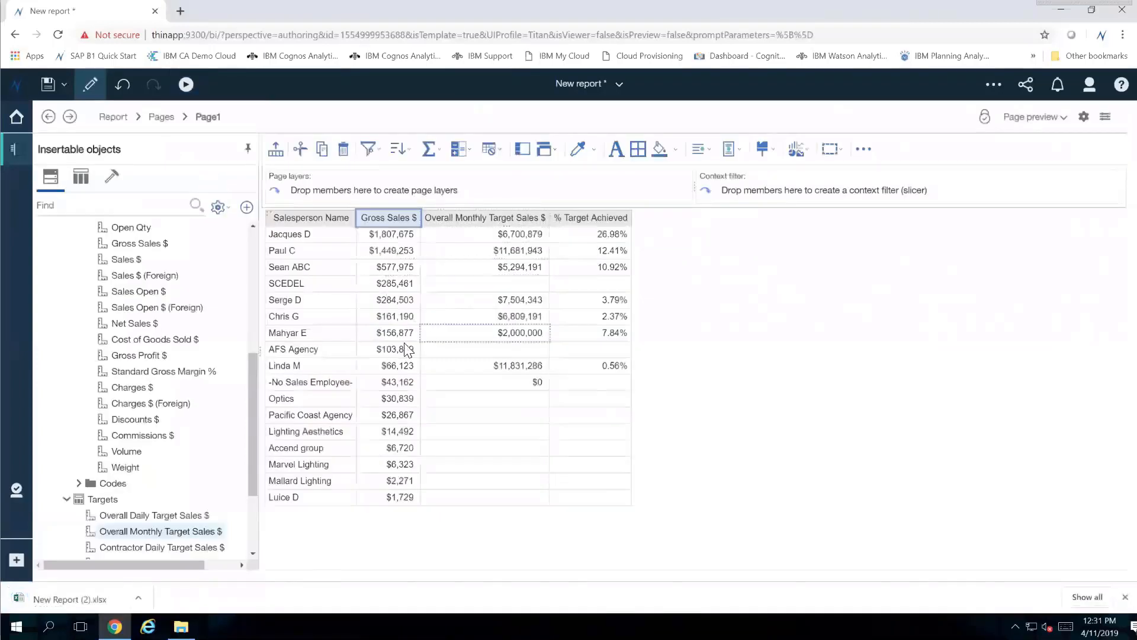
click(77, 603)
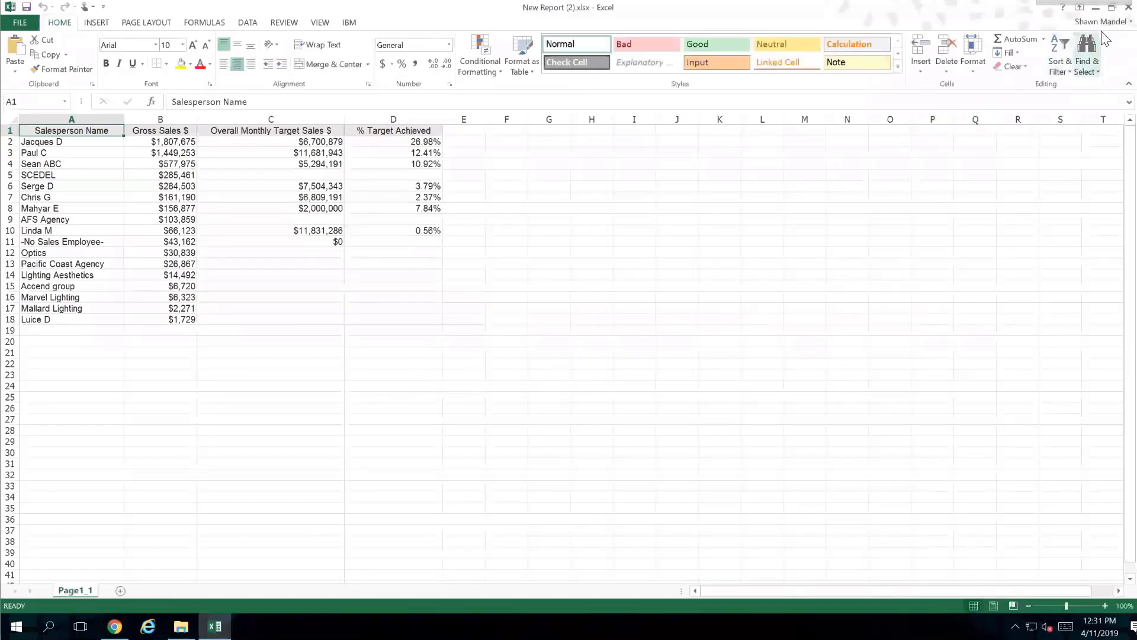
click(1095, 8)
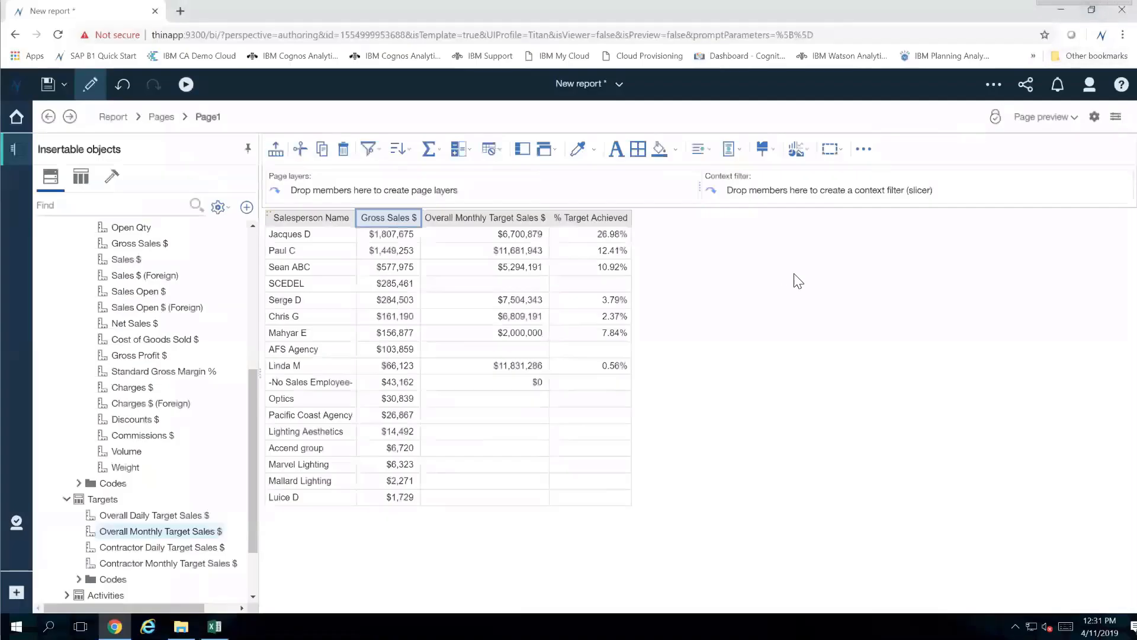